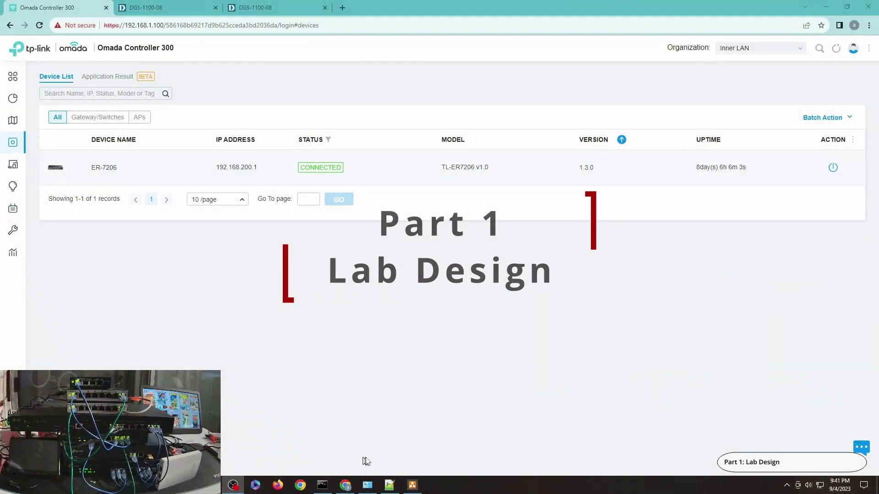
- Bring up the lab's network diagram in draw.io for reference
left_click(412, 486)
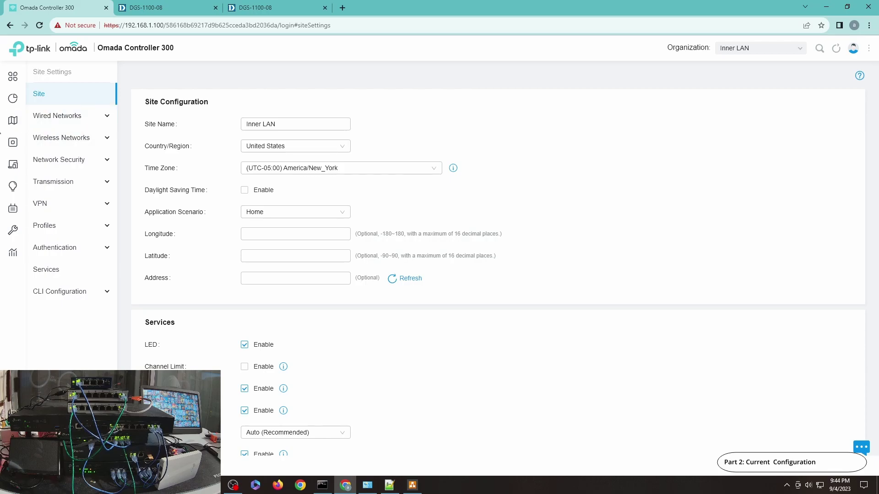
- Inspect the VLAN and interface settings of 00-LAN, 11-Server, 21-Server and 31-Server in turn
left_click(82, 120)
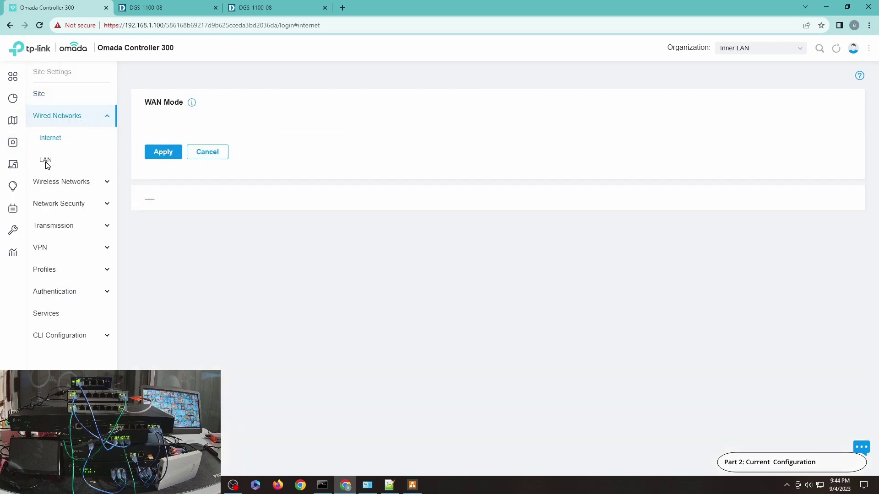
left_click(45, 161)
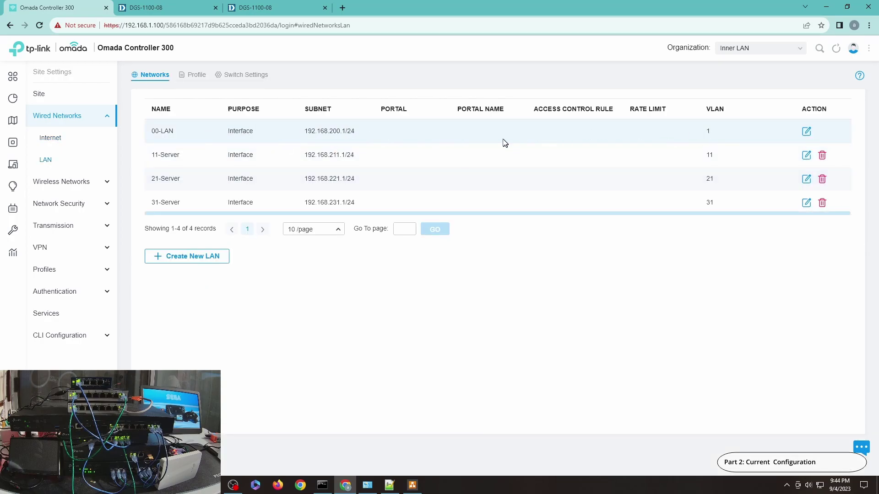
left_click(806, 131)
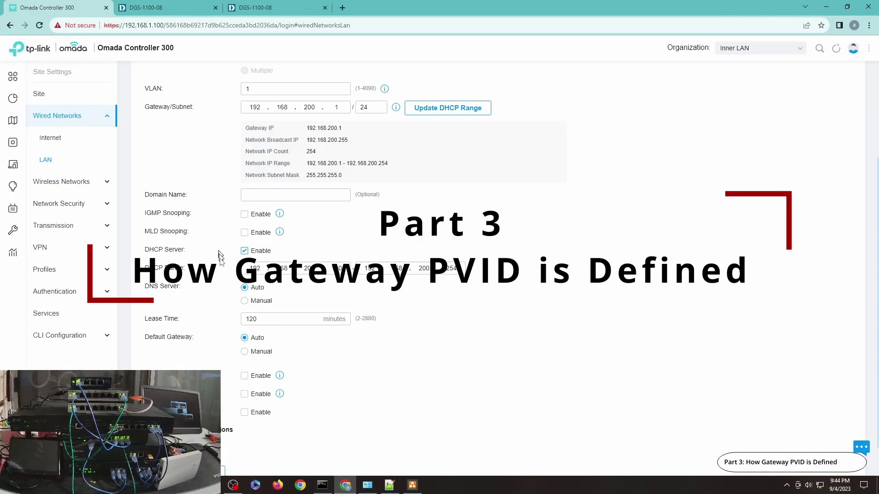
scroll(224, 434, "down", 1)
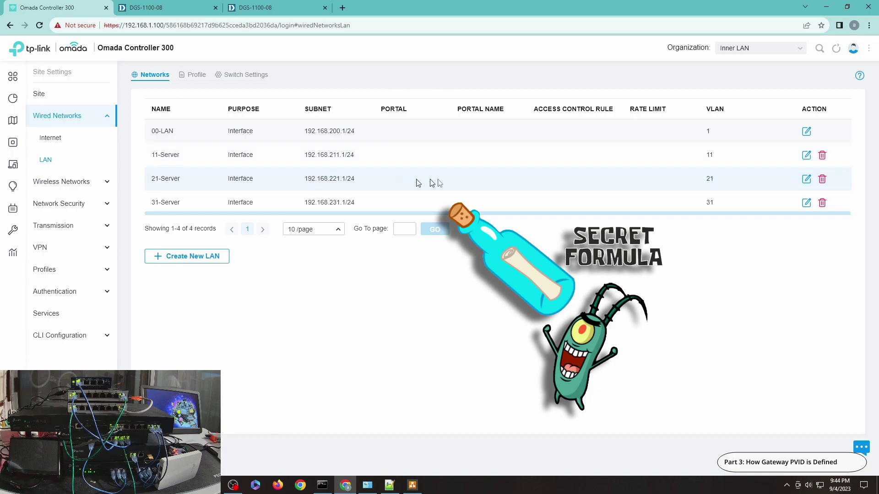
left_click(807, 156)
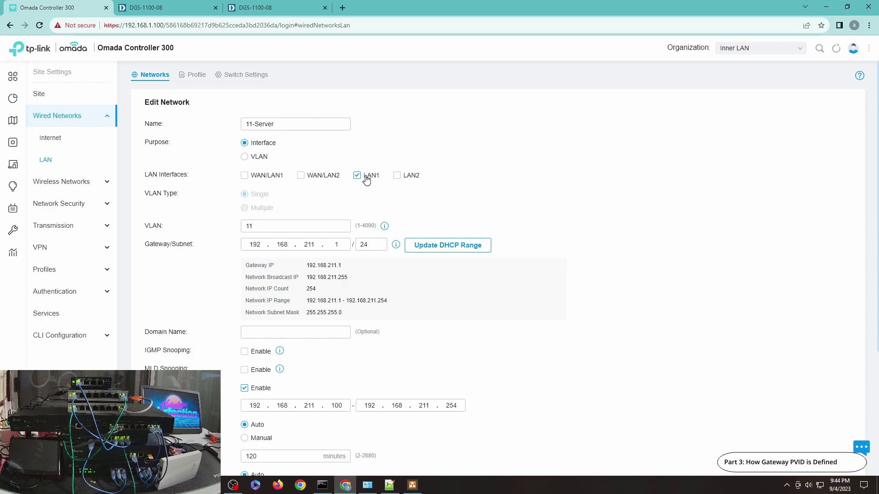
scroll(366, 179, "down", 4)
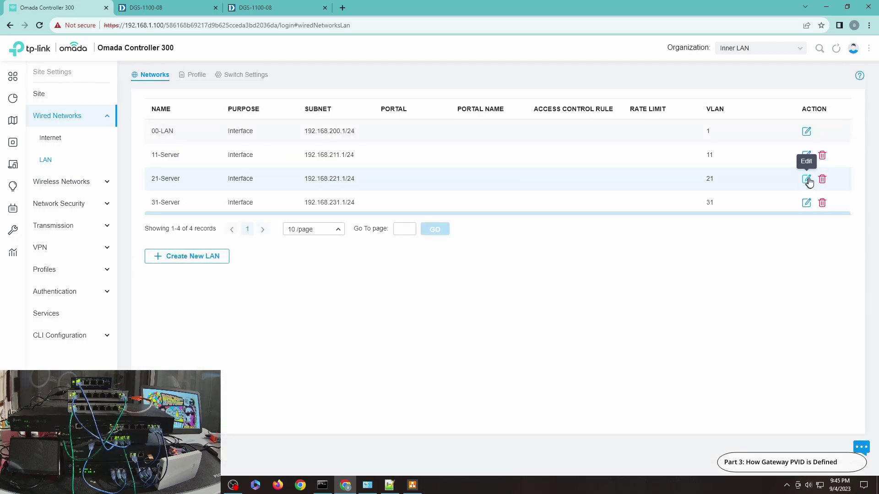
left_click(807, 179)
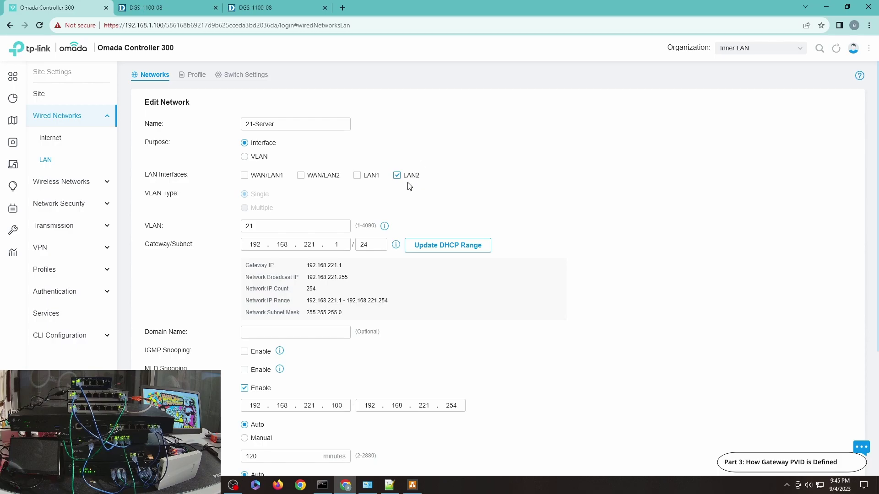
scroll(410, 186, "down", 3)
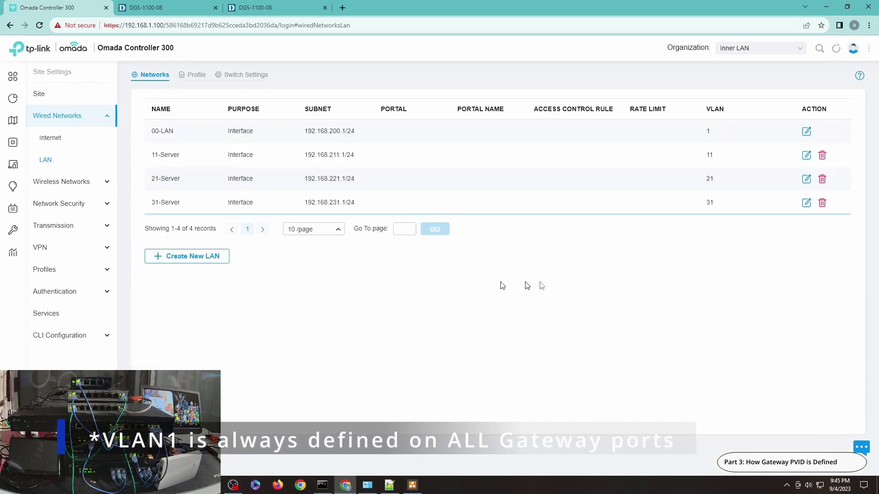
left_click(805, 205)
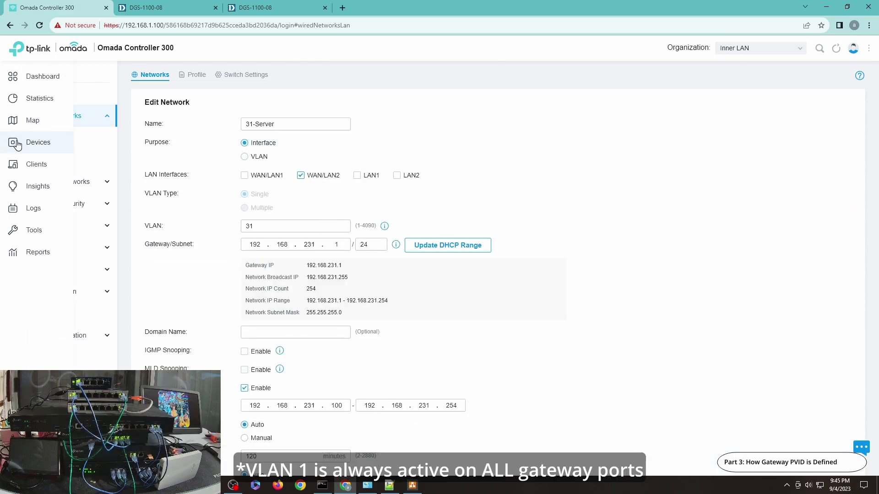
- On the ER-7206's ports, confirm WAN/LAN2's PVID is 31 and cancel without saving
left_click(60, 142)
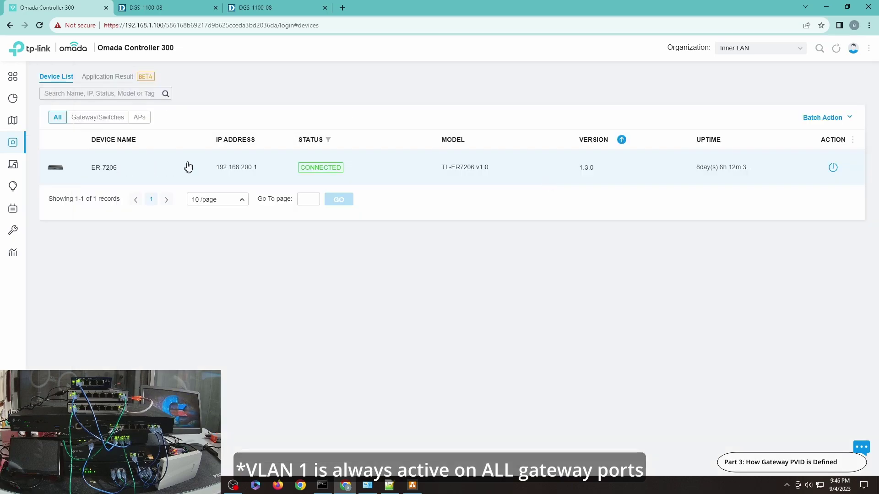
left_click(188, 167)
left_click(753, 164)
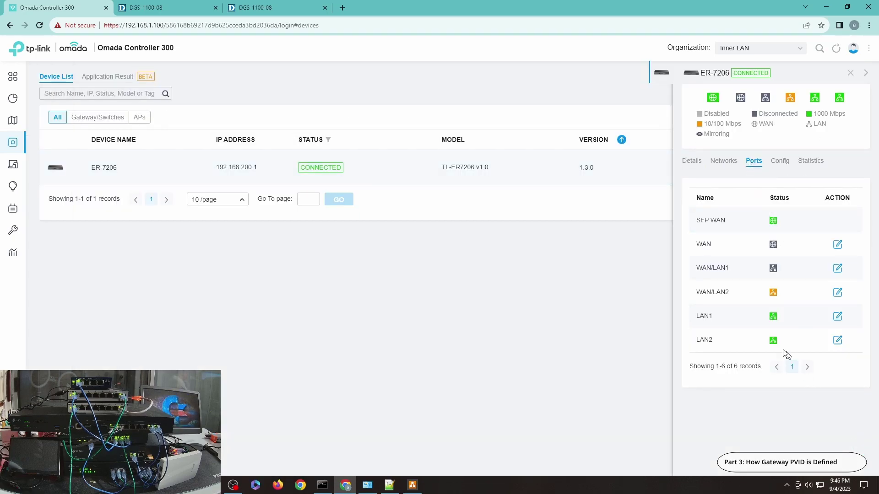
left_click(838, 292)
left_click(728, 311)
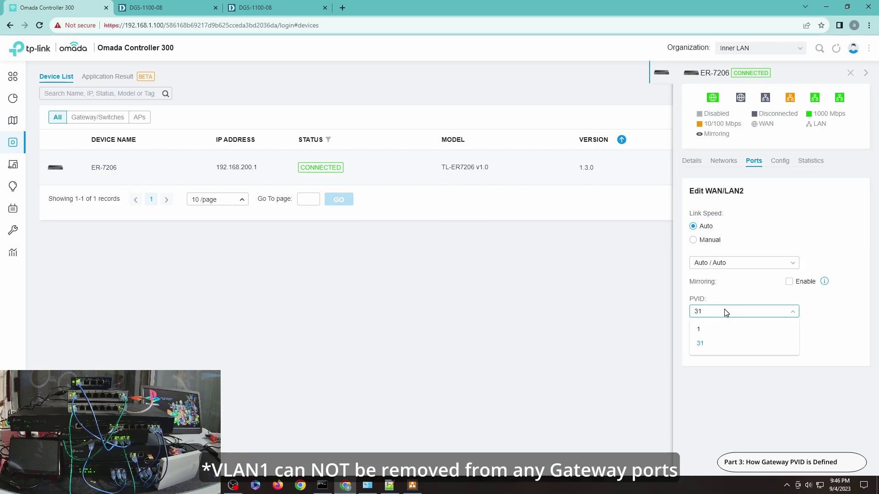
left_click(714, 343)
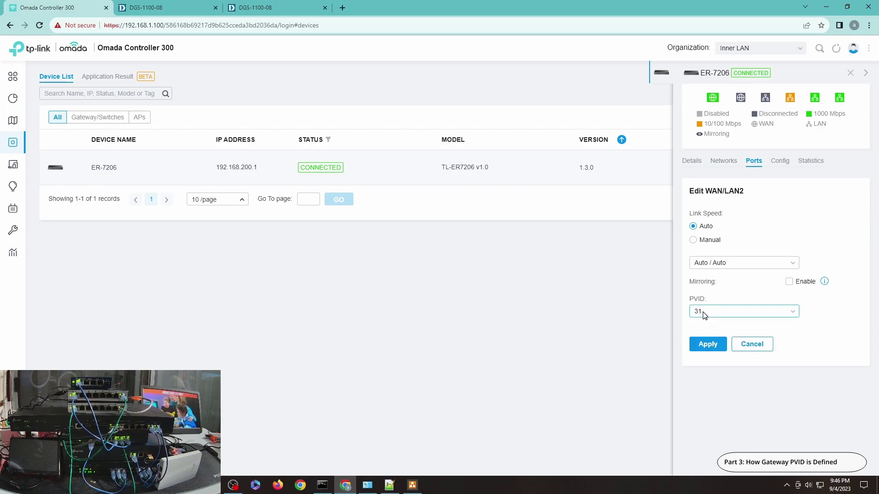
left_click(715, 314)
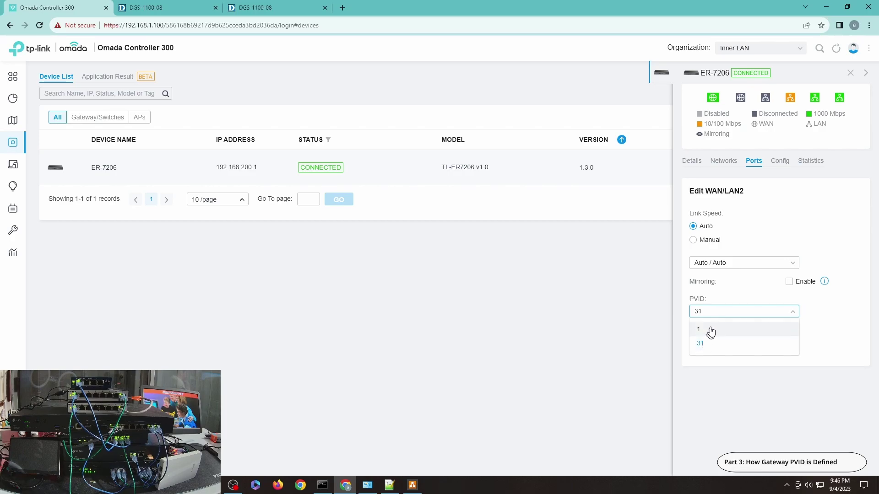
left_click(715, 349)
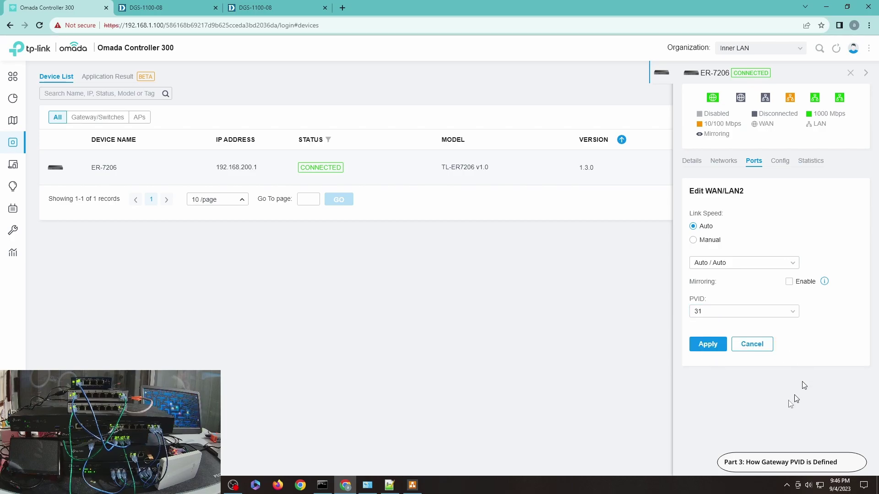
left_click(752, 345)
- Confirm LAN1's PVID stays at 11, then open and cancel the LAN2 port settings
left_click(838, 317)
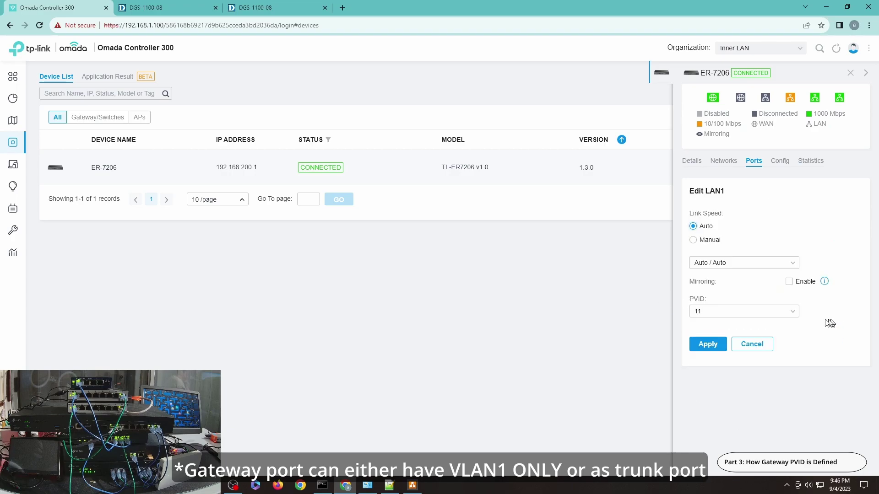
left_click(732, 315)
left_click(711, 349)
left_click(753, 346)
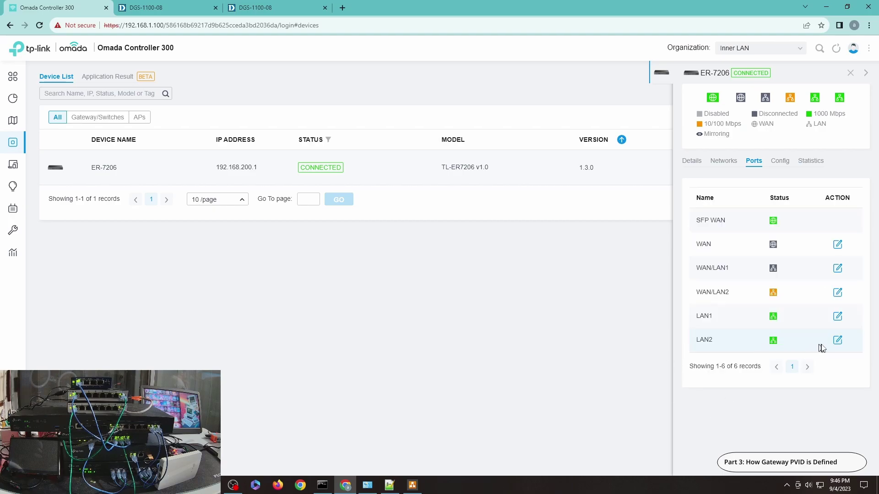
left_click(841, 343)
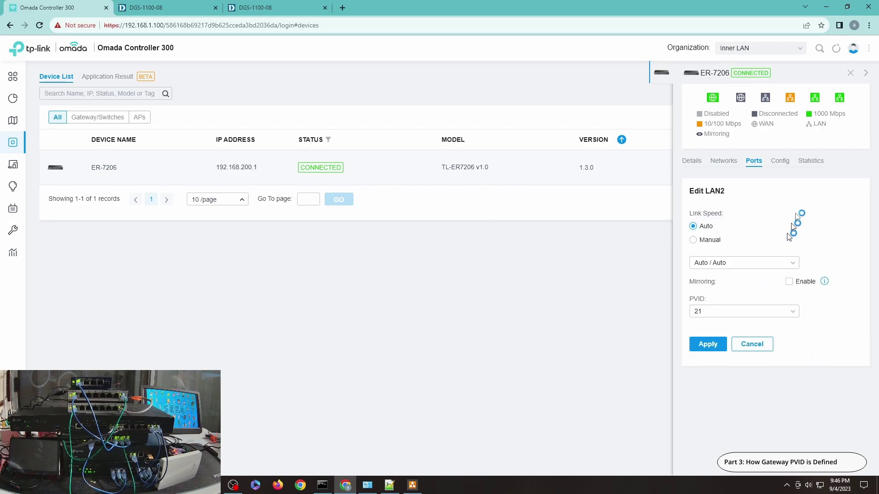
left_click(740, 341)
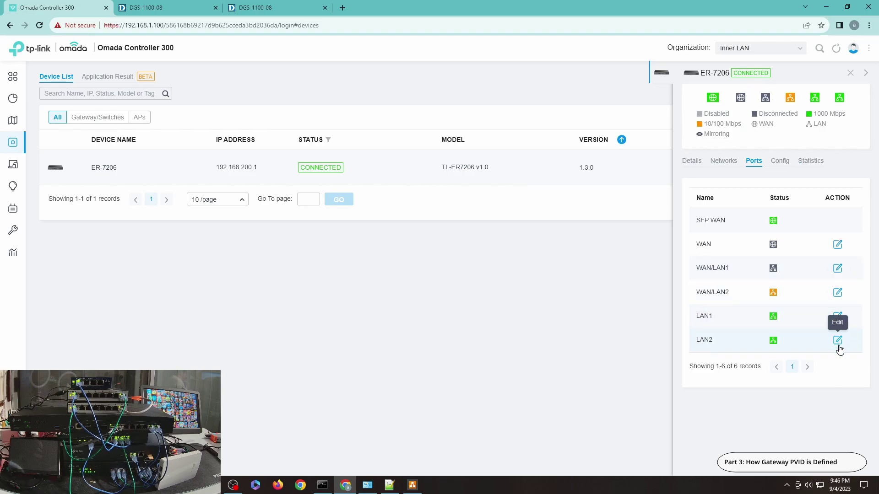
- Check WAN/LAN1's PVID choices, leave it at 1 and cancel without saving
left_click(837, 269)
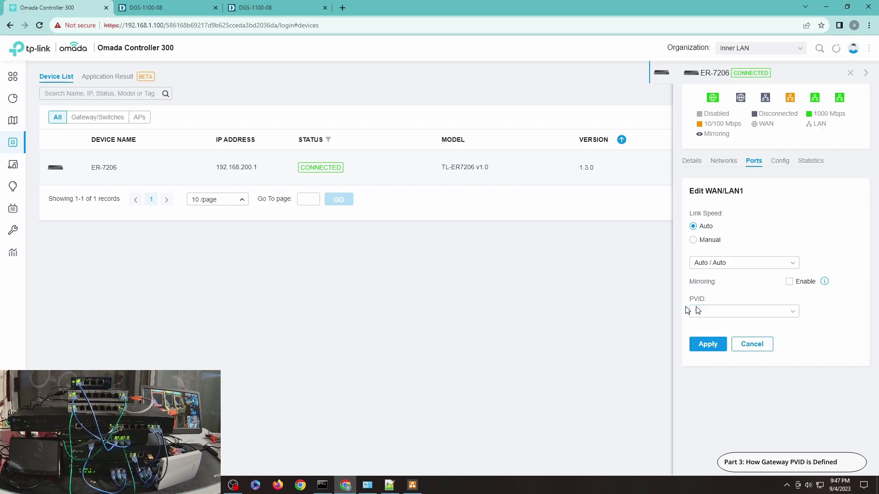
left_click(733, 313)
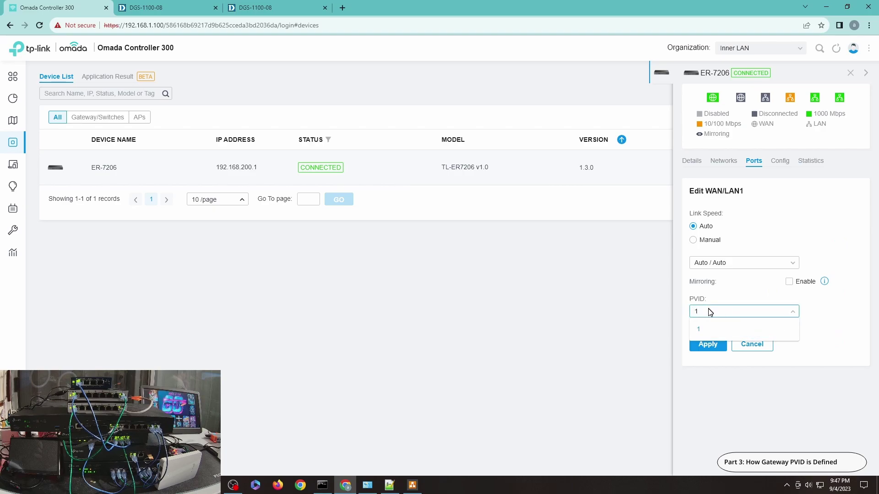
left_click(731, 313)
left_click(737, 309)
left_click(844, 407)
left_click(735, 310)
left_click(862, 415)
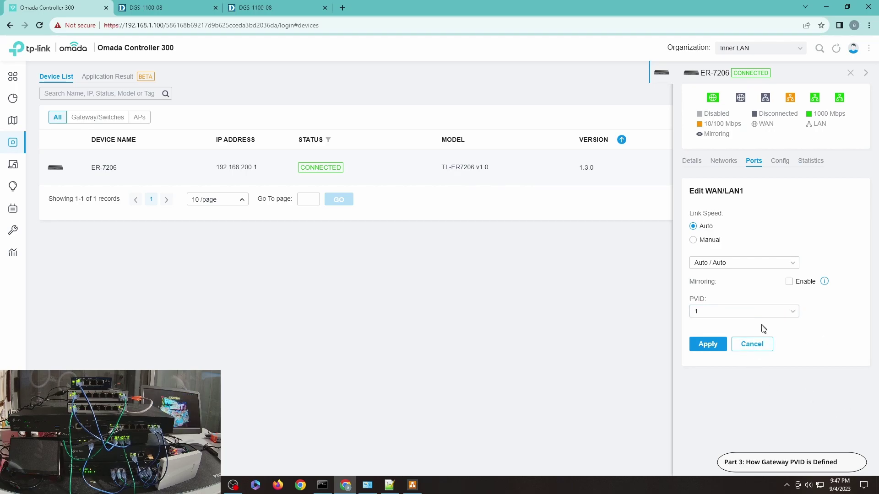
left_click(749, 345)
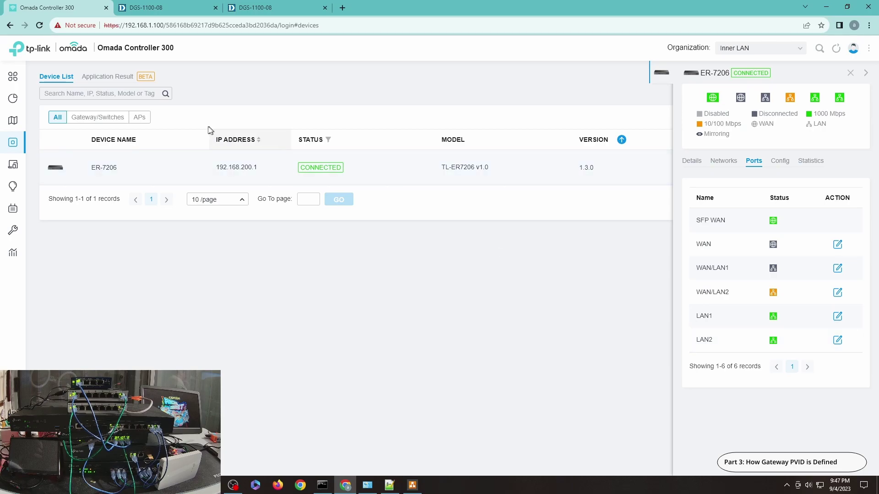
mouse_move(14, 352)
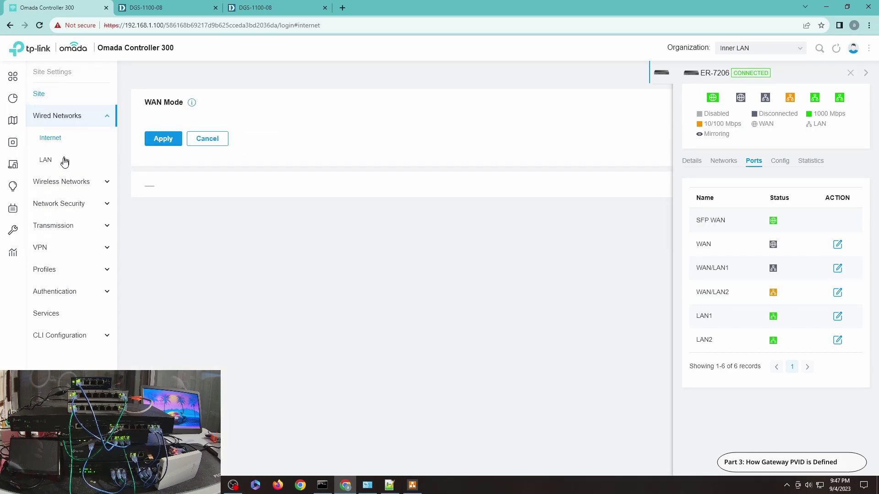
- Review 00-LAN's ports and DHCP settings, then bring up 11-Server's form (VLAN 11, 192.168.211.1/24)
left_click(47, 161)
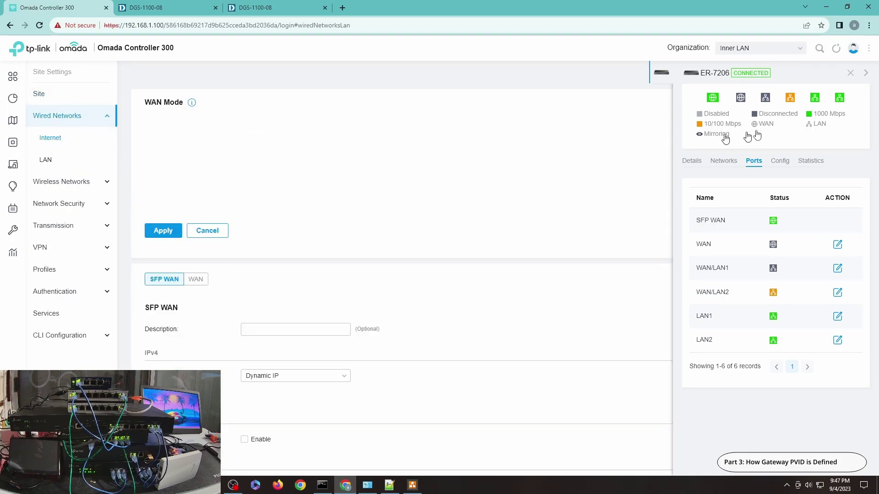
left_click(850, 73)
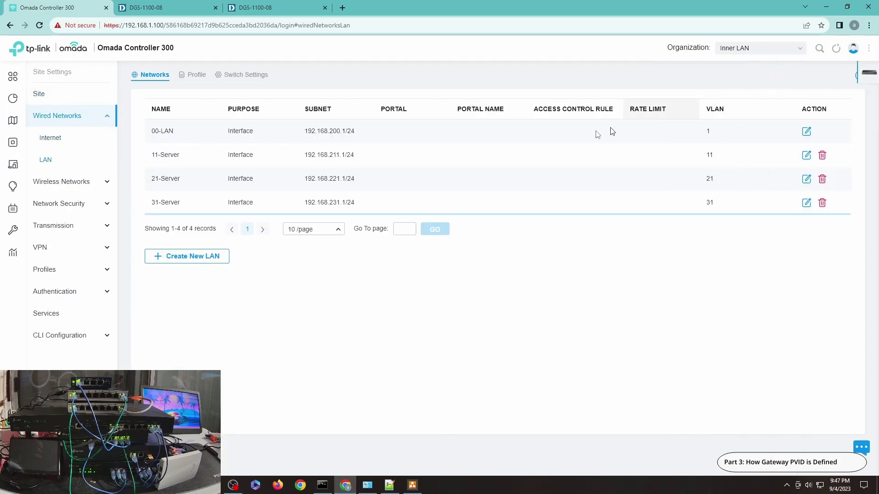
left_click(806, 131)
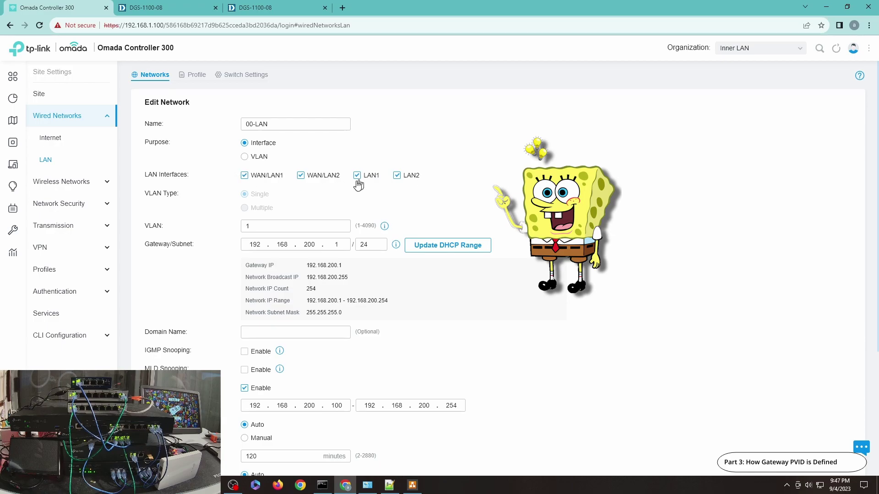
scroll(356, 192, "down", 3)
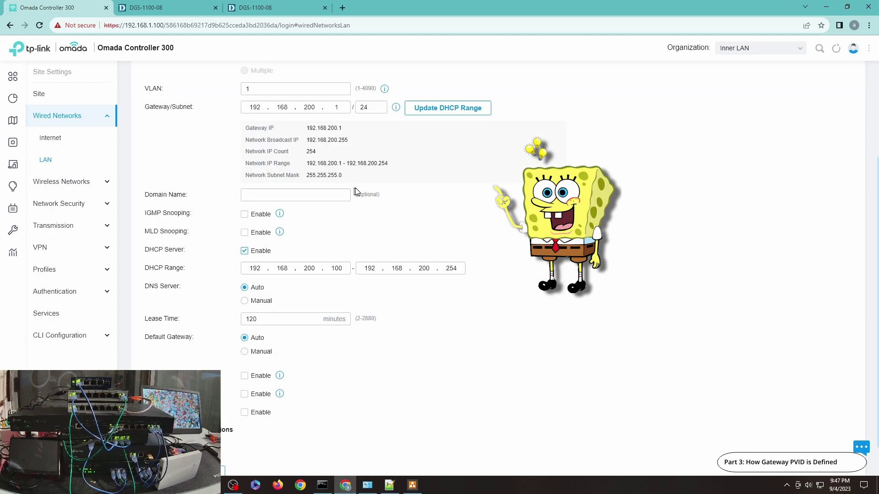
scroll(287, 409, "down", 1)
left_click(213, 433)
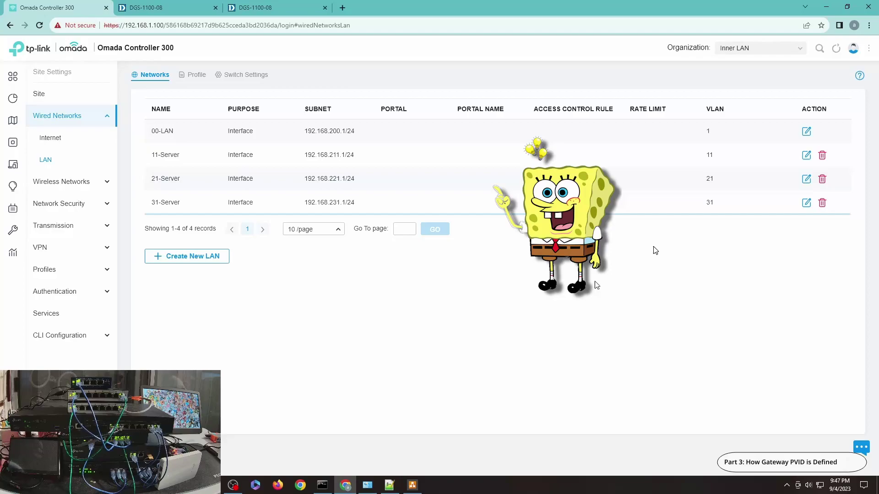
left_click(806, 155)
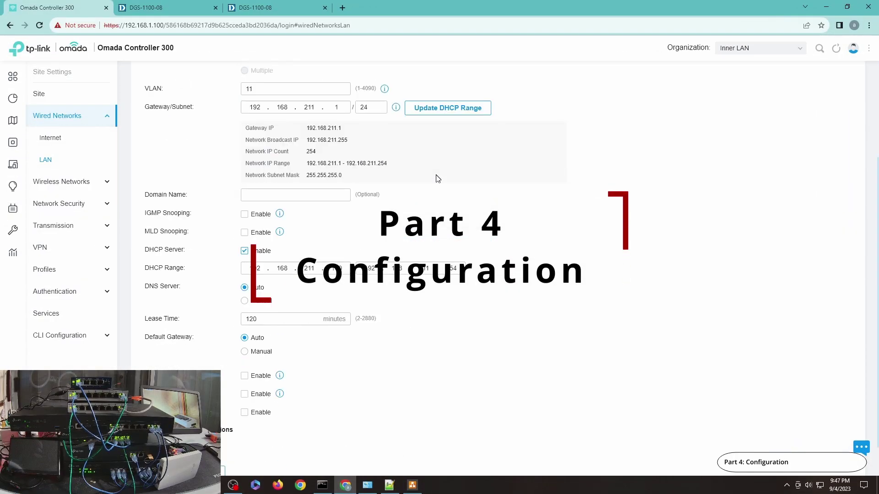
scroll(253, 410, "down", 1)
- Save the 11-Server, 21-Server and 31-Server networks with WAN/LAN1 included
left_click(164, 434)
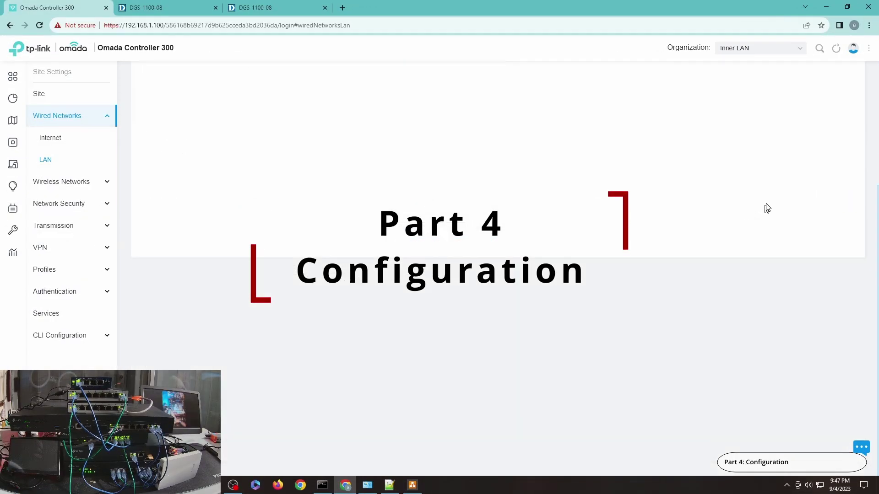
left_click(807, 179)
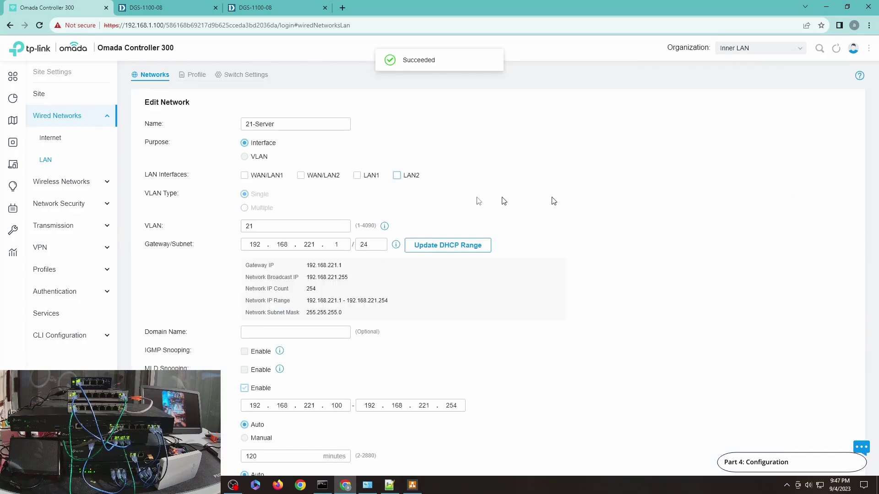
scroll(311, 172, "down", 5)
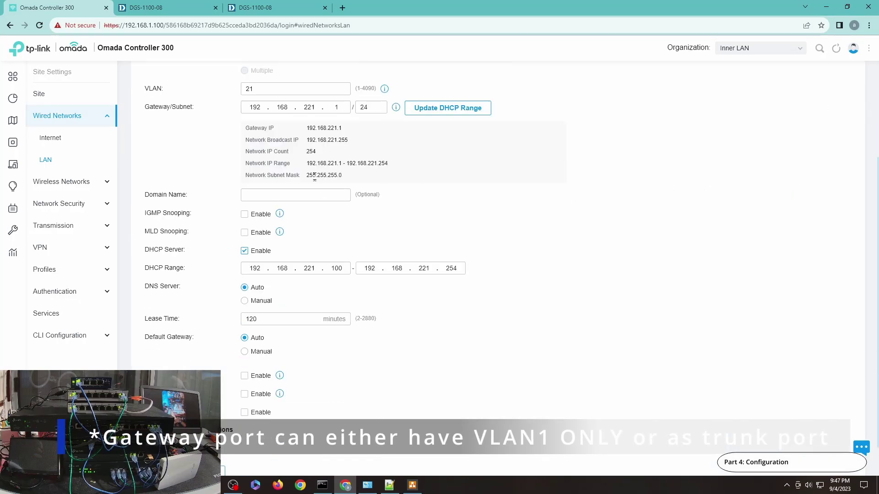
left_click(164, 434)
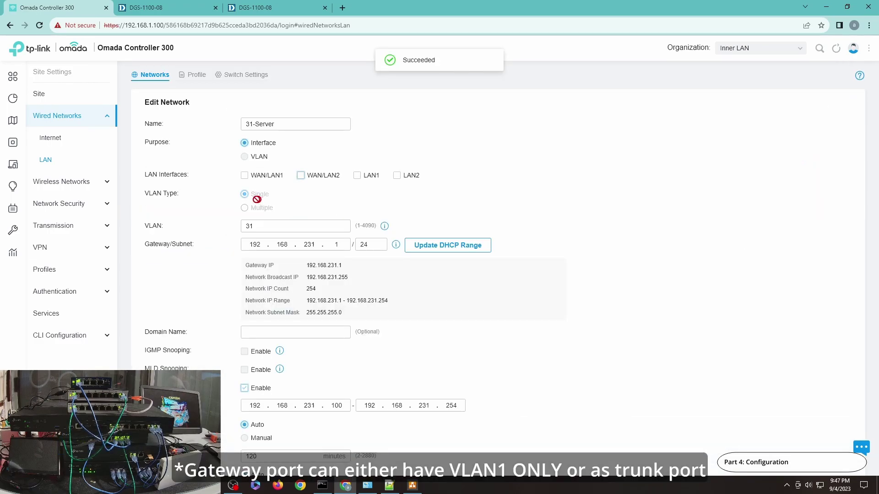
scroll(252, 181, "down", 5)
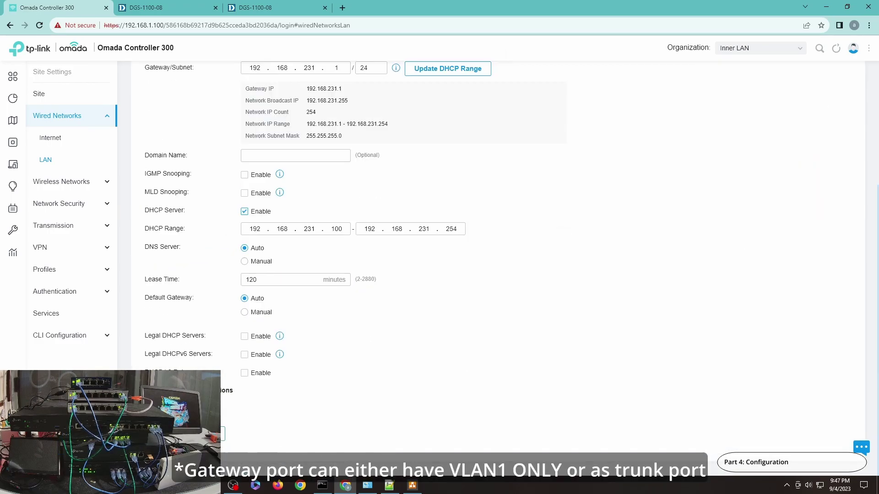
left_click(164, 434)
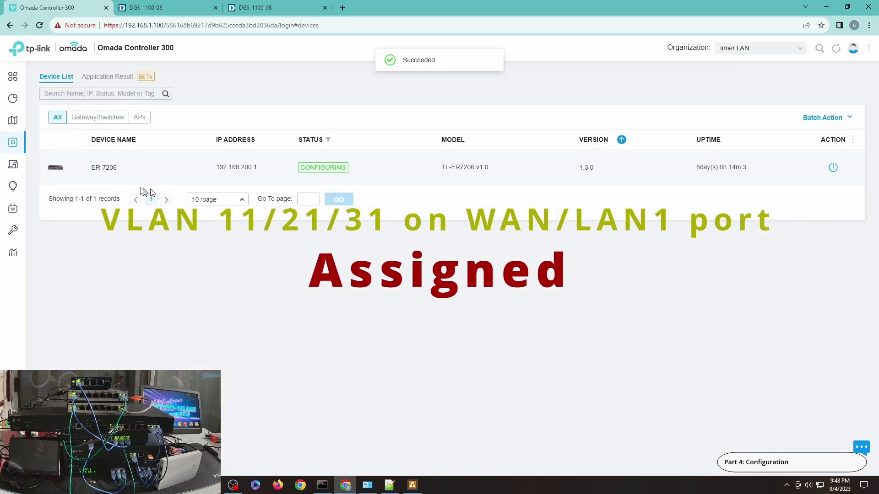
- Edit the ER-7206's WAN/LAN1 port and look over the PVID choices, keeping PVID 1
left_click(100, 171)
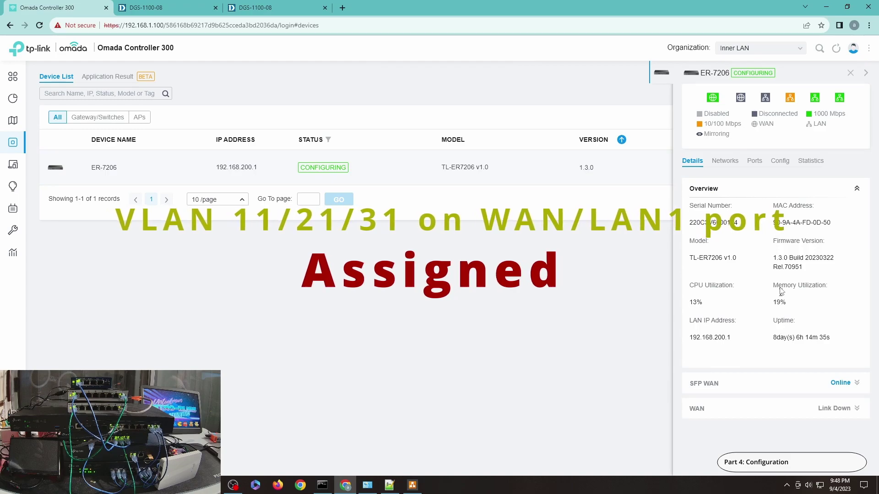
left_click(754, 161)
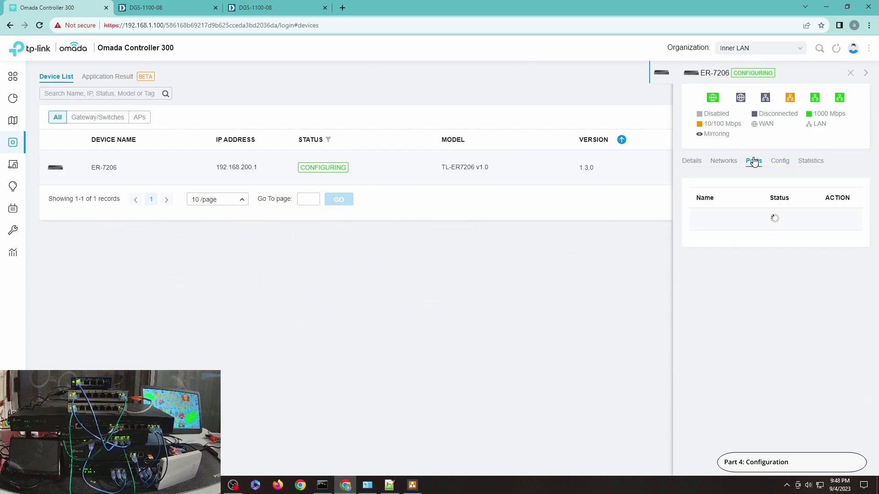
left_click(838, 270)
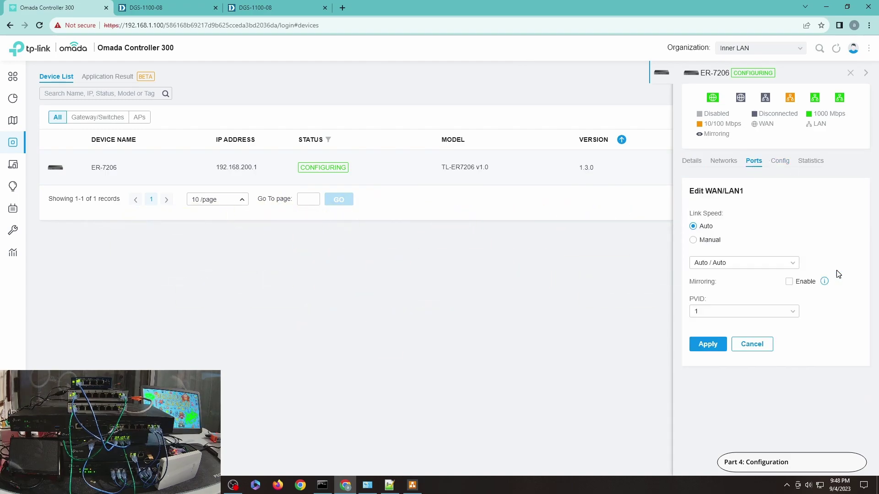
left_click(723, 311)
left_click(697, 382)
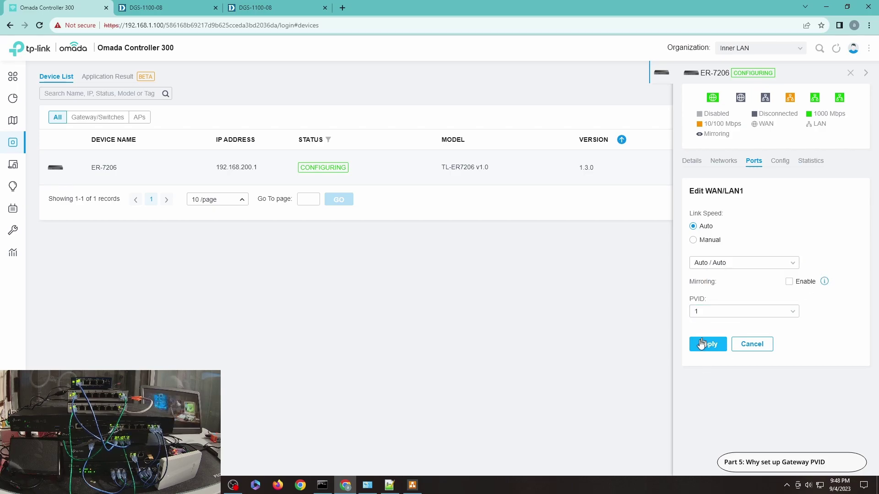
left_click(707, 313)
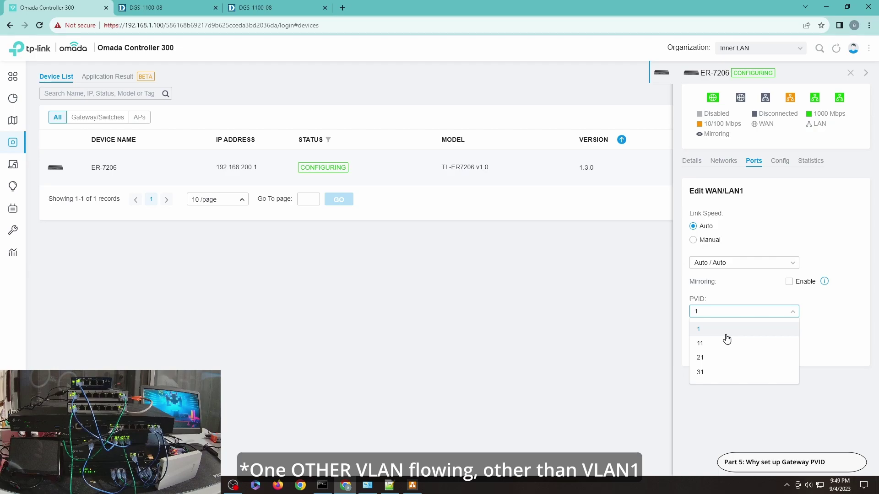
left_click(726, 331)
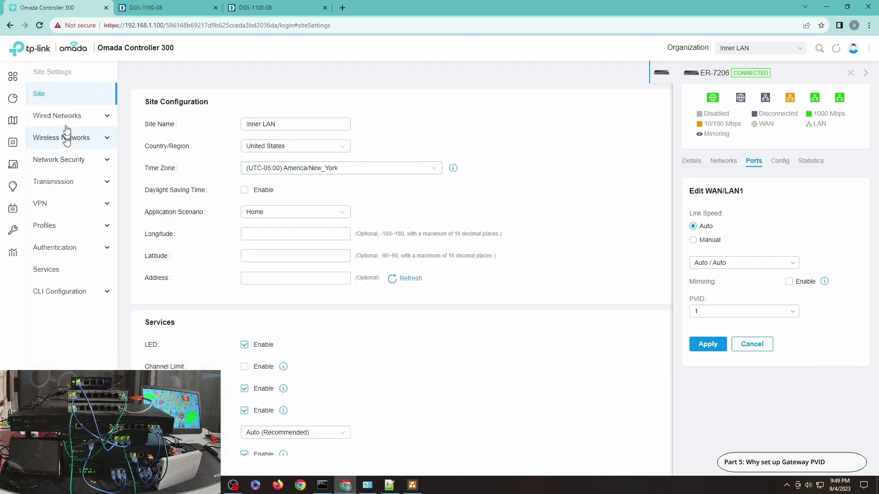
- Re-save the 11-Server and 21-Server networks with WAN/LAN1 unchecked
left_click(57, 116)
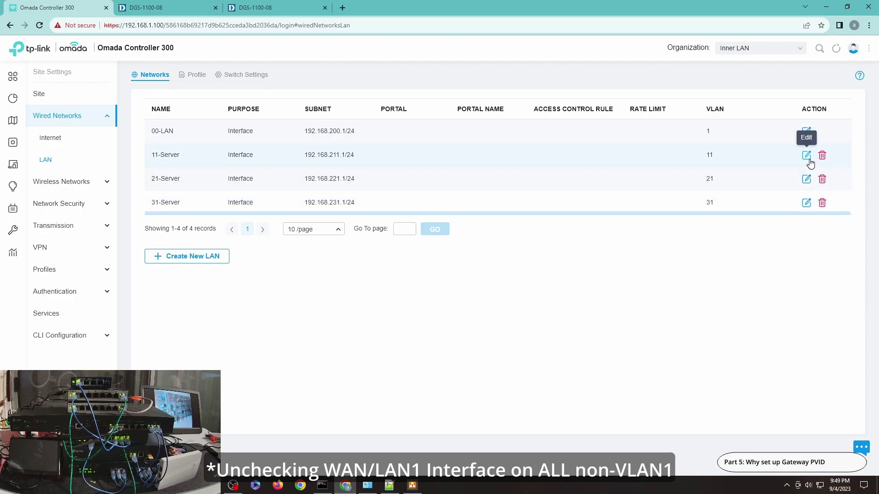
left_click(328, 160)
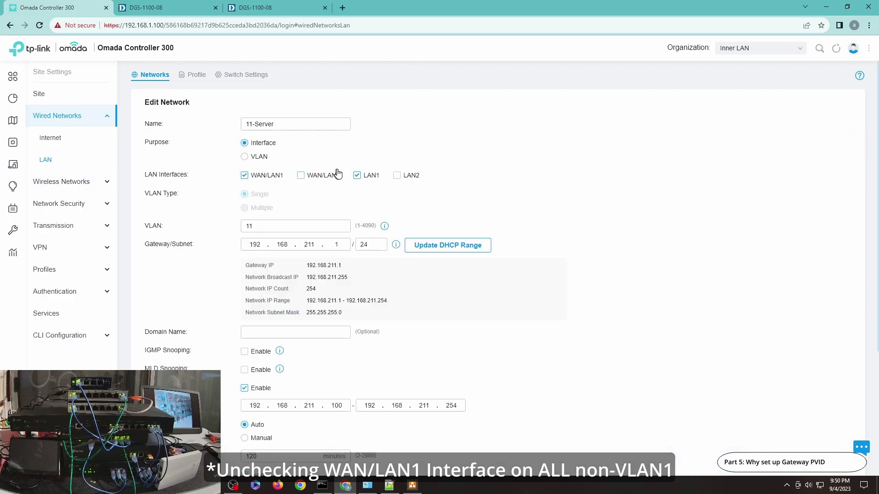
scroll(266, 178, "down", 4)
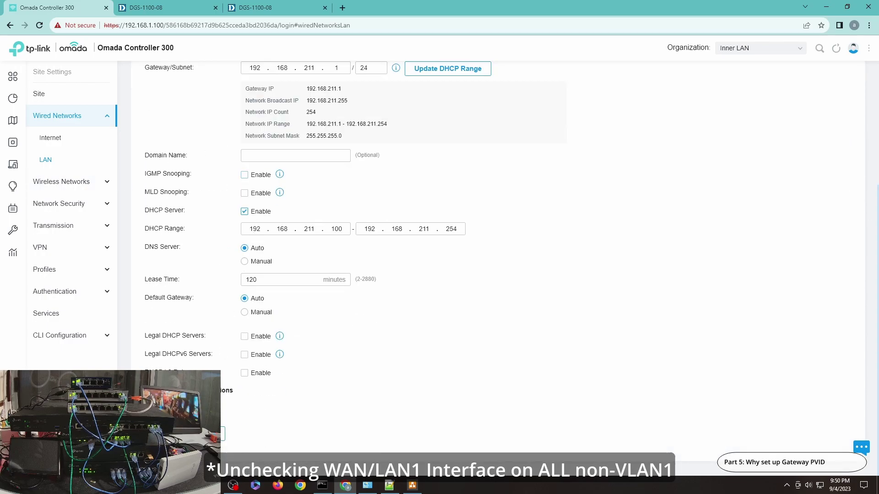
left_click(193, 434)
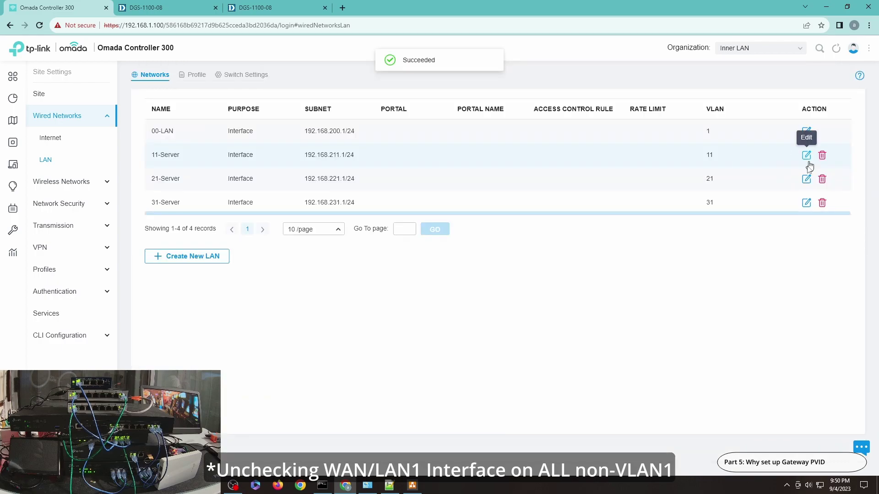
left_click(807, 179)
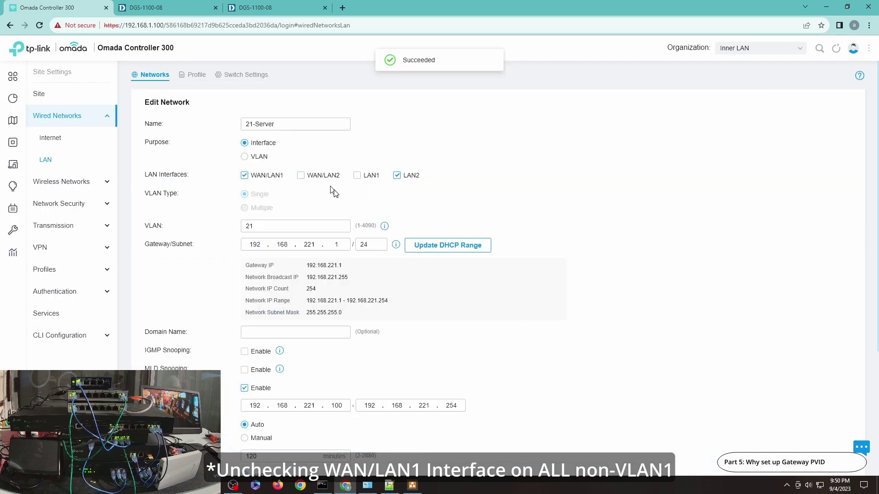
scroll(259, 177, "down", 4)
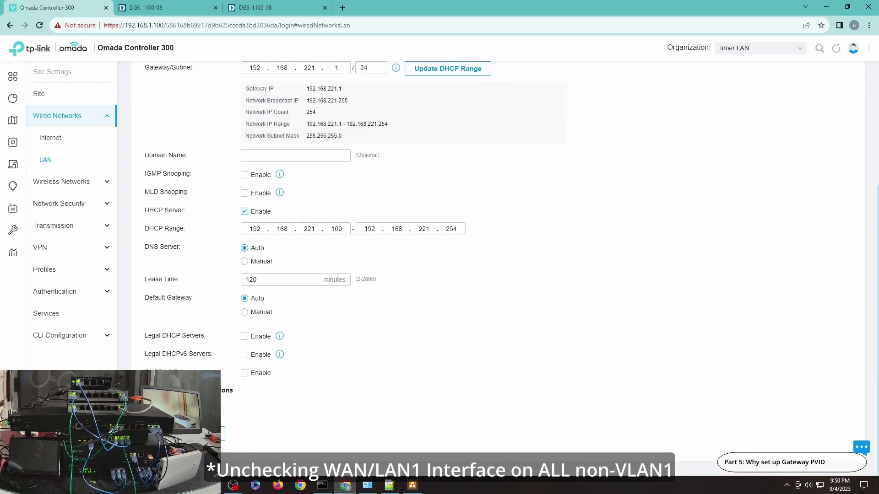
left_click(192, 434)
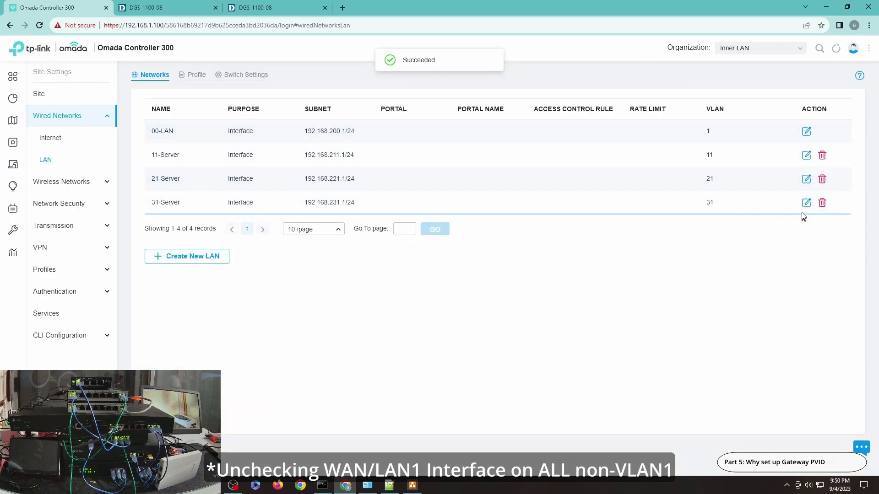
- Uncheck WAN/LAN1 from the 31-Server network's LAN interfaces and apply
left_click(806, 204)
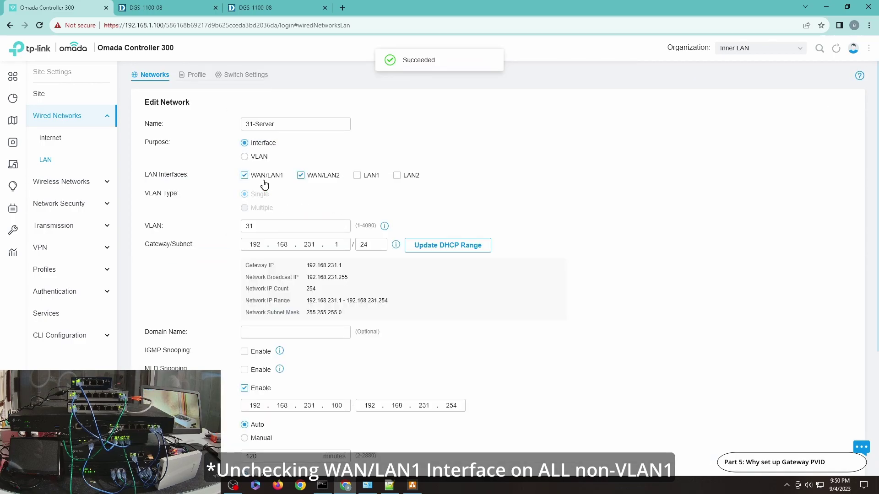
left_click(264, 182)
scroll(241, 362, "down", 3)
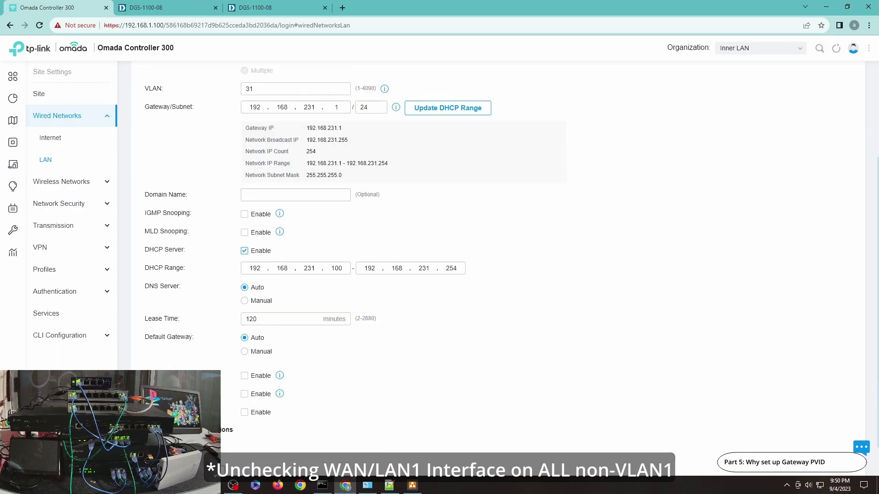
scroll(458, 261, "down", 1)
left_click(165, 434)
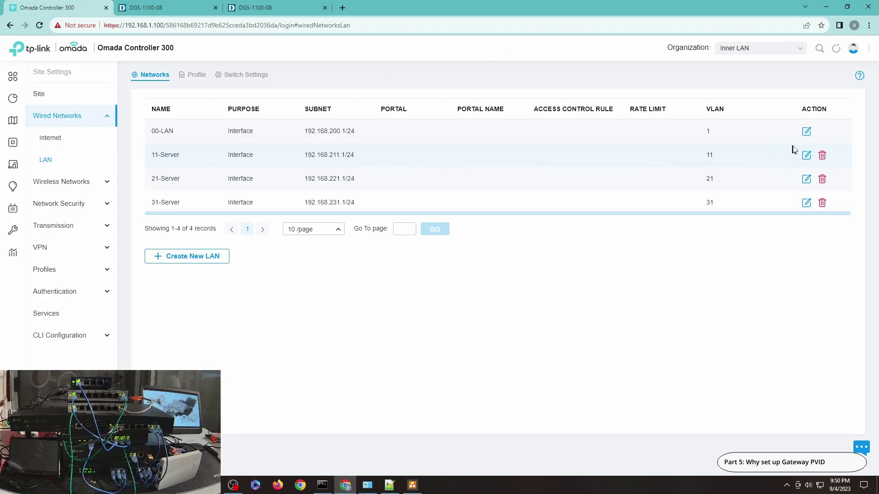
- Check the LAN Interfaces assigned to 11-Server, 21-Server and 31-Server one after another
left_click(806, 156)
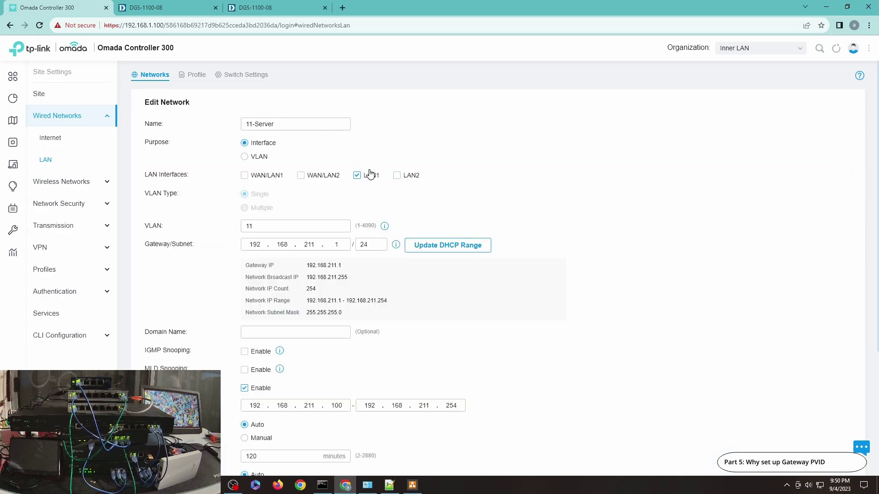
scroll(371, 174, "down", 4)
left_click(201, 434)
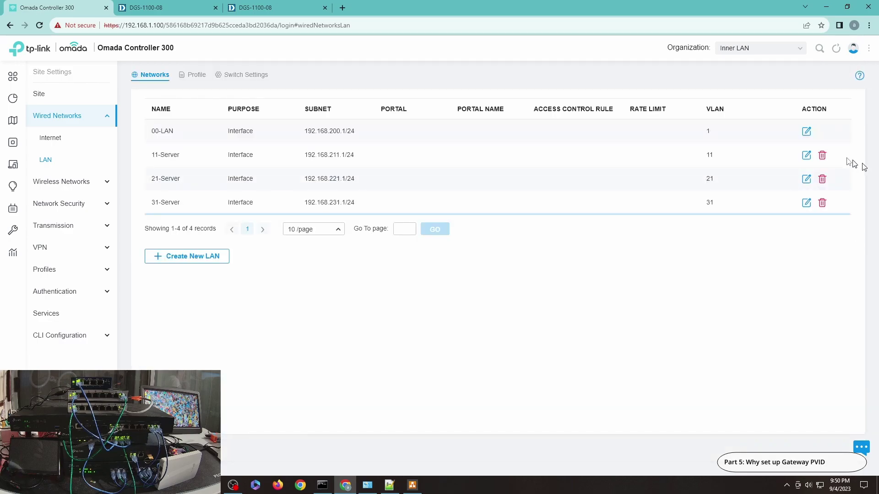
left_click(806, 179)
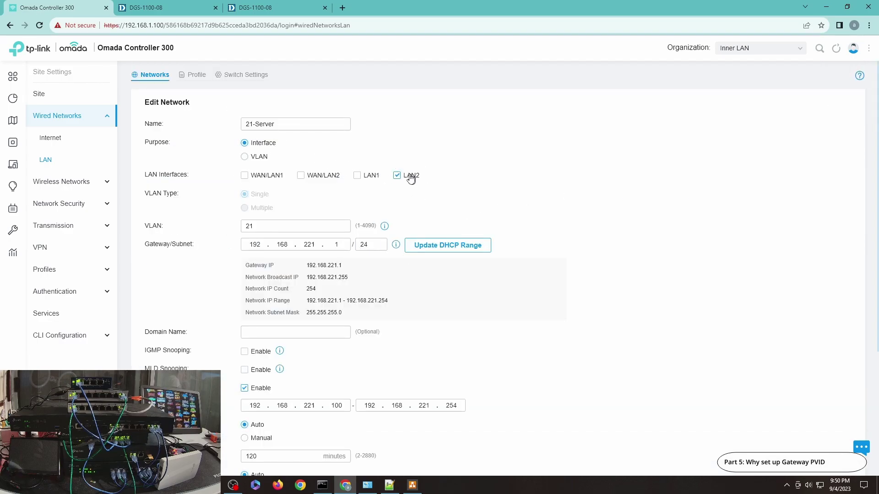
scroll(415, 180, "down", 4)
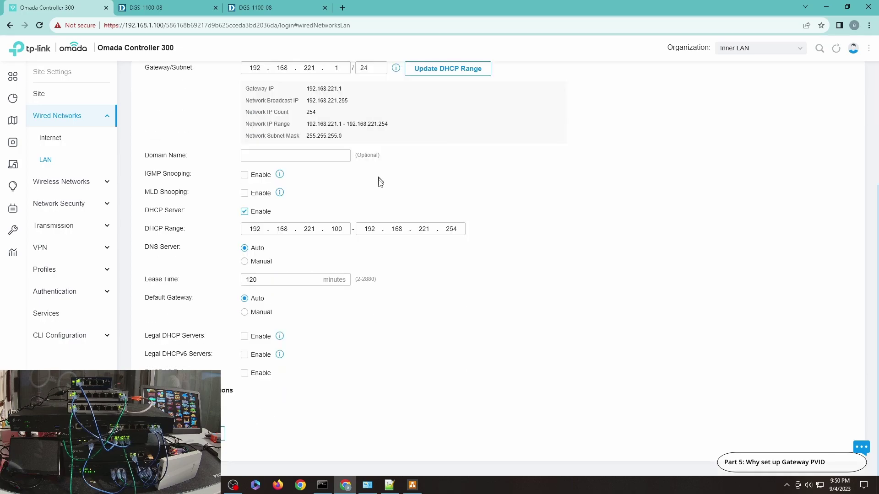
left_click(201, 433)
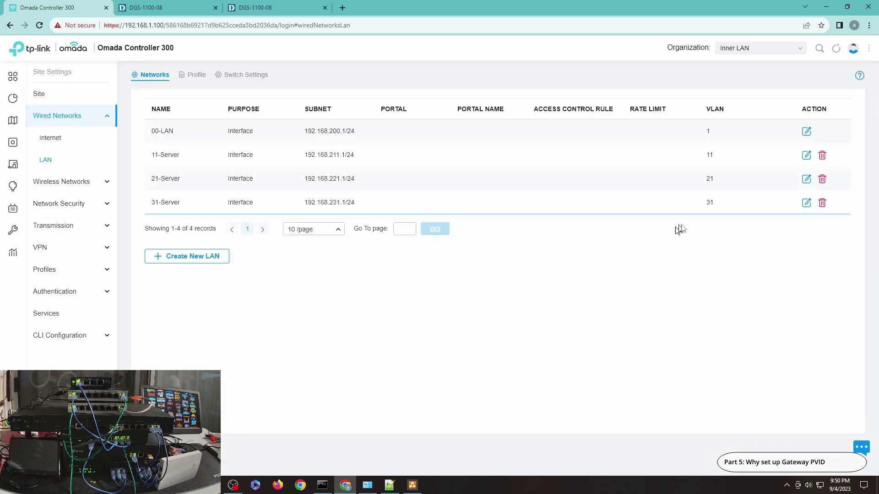
left_click(806, 204)
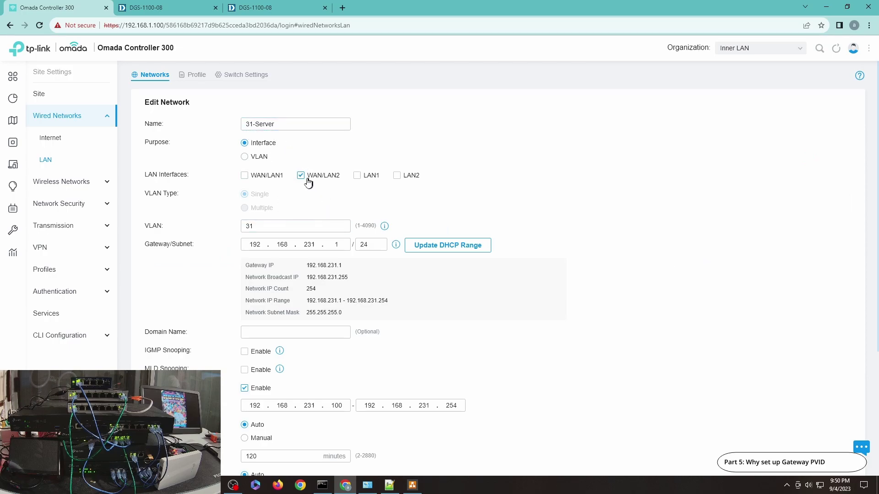
scroll(329, 266, "down", 4)
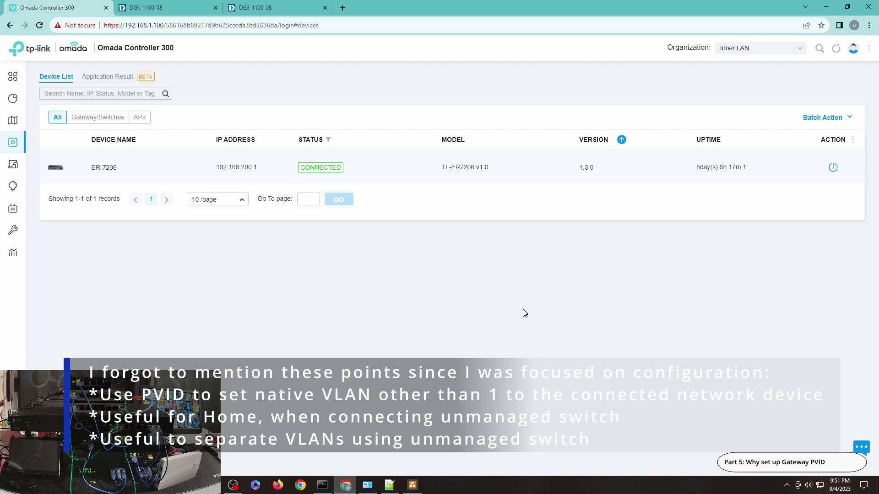
- Open the ER-7206's WAN/LAN2 port edit form, which shows PVID 31
left_click(103, 167)
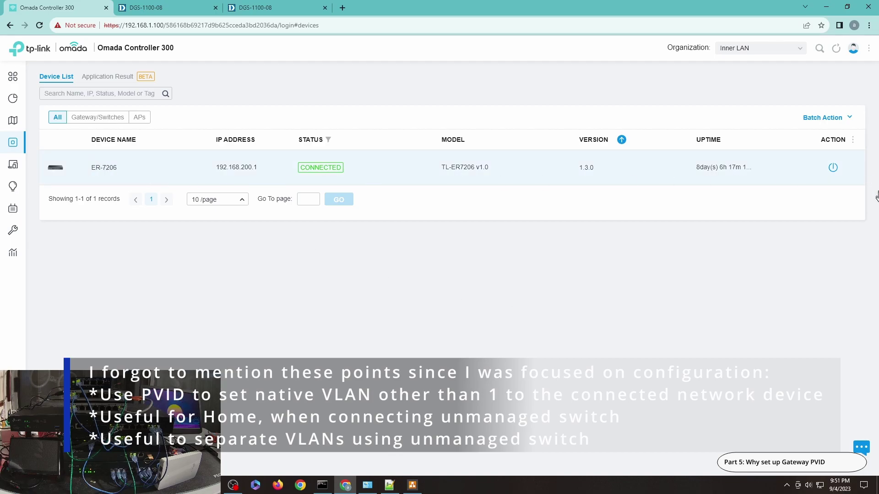
left_click(754, 161)
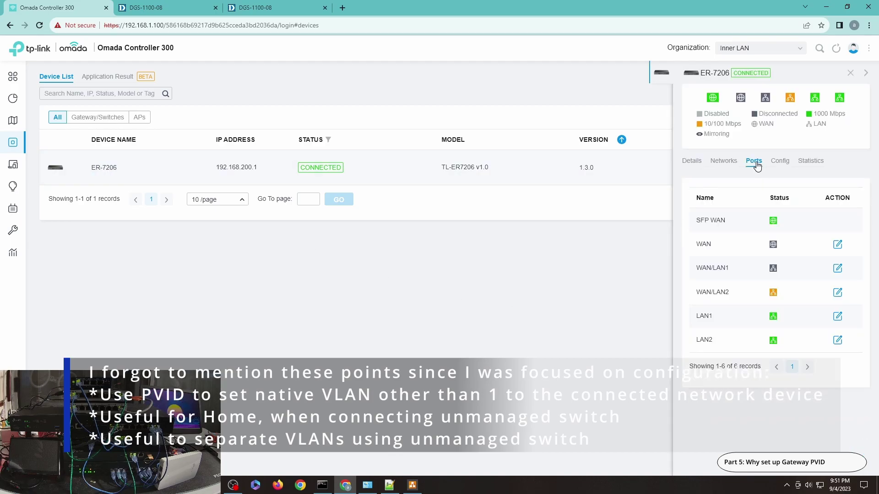
left_click(831, 293)
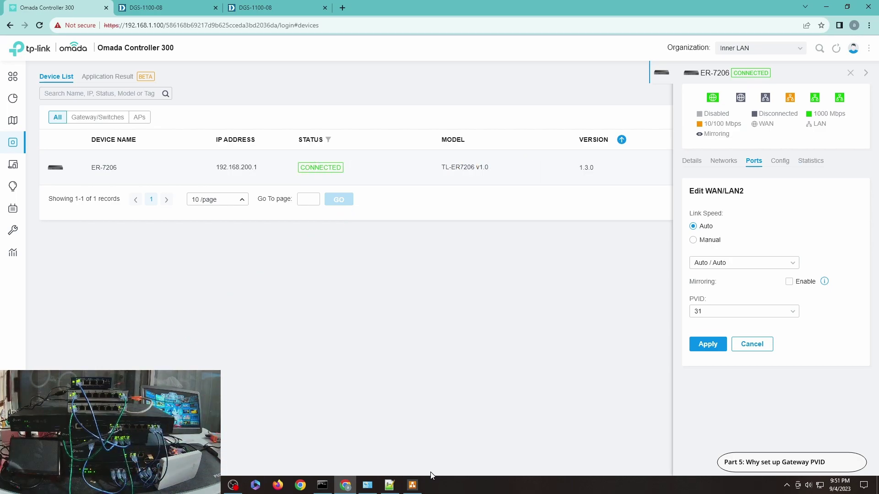
- Confirm the Ethernet adapter holds 192.168.211.100, then view the controller's wired clients list
left_click(368, 486)
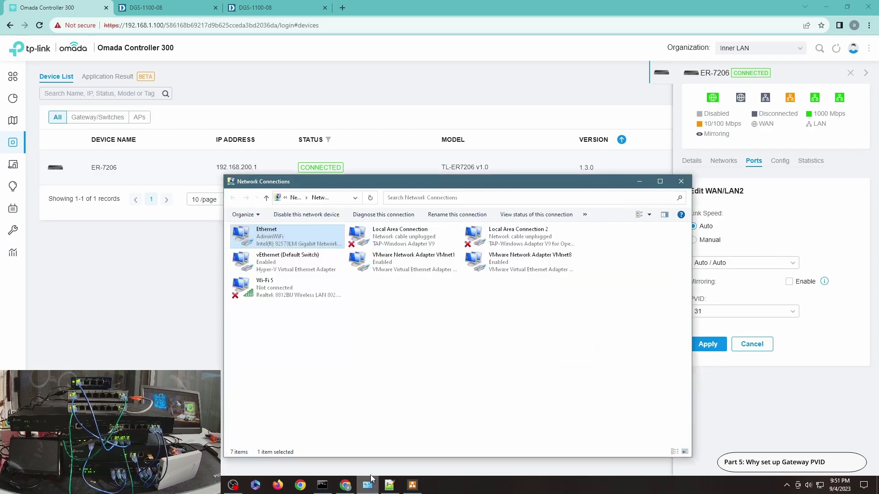
double_click(269, 234)
left_click(385, 237)
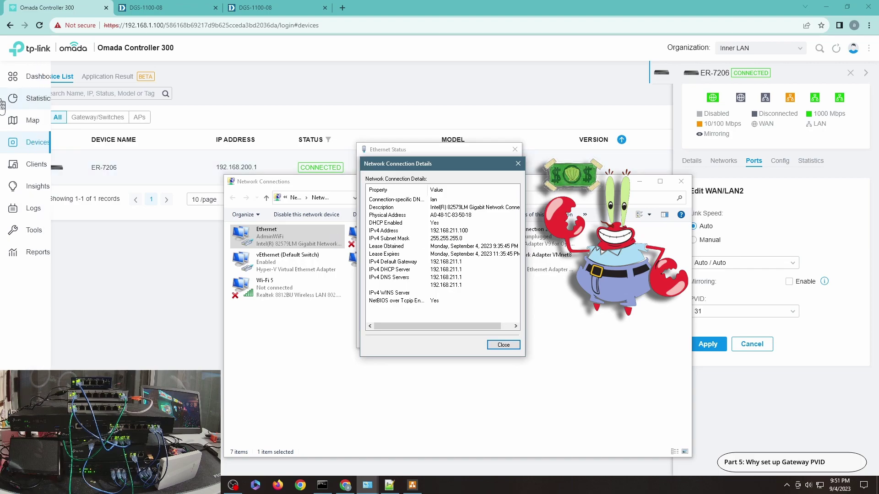
left_click(22, 164)
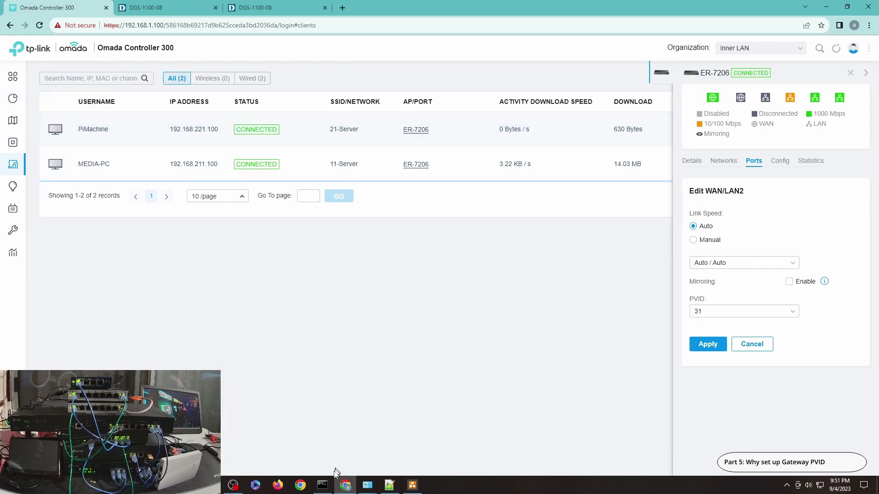
- Run a continuous ping to 192.168.221.100 in Command Prompt, then bring back the Ethernet details window
left_click(322, 484)
left_click_drag(388, 116, 374, 242)
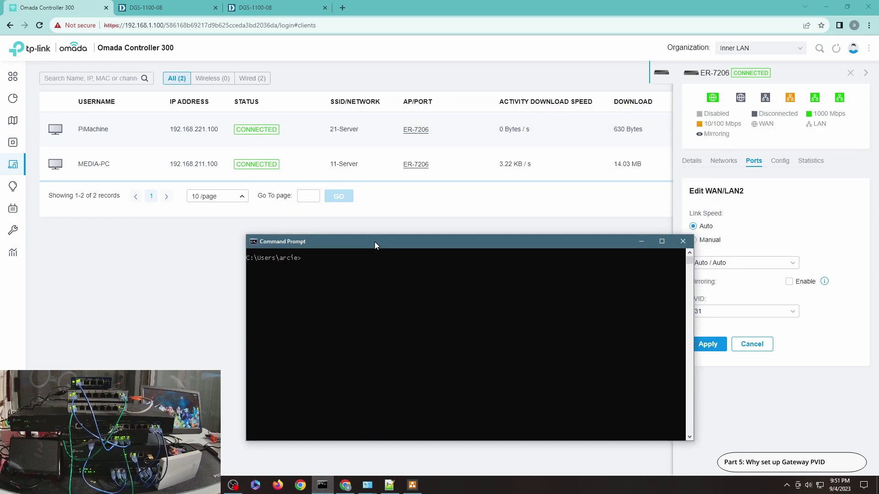
type("ping")
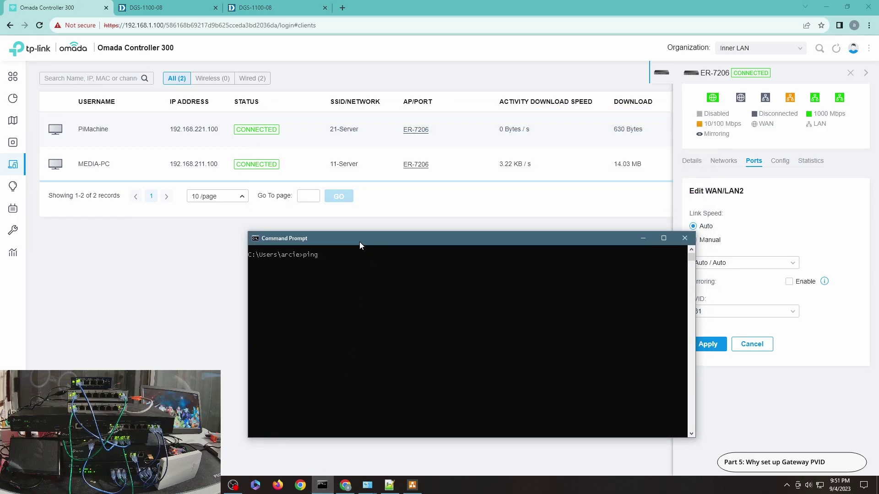
type(" 192.168.221.100 -t")
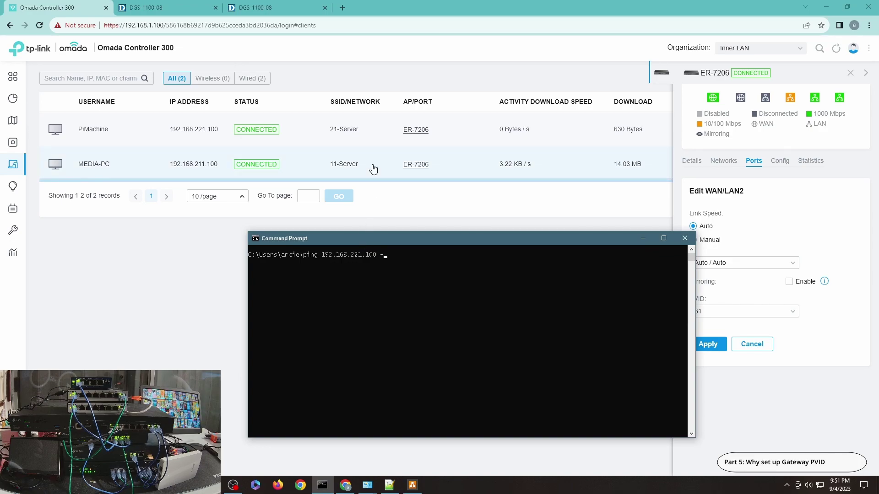
key("Return")
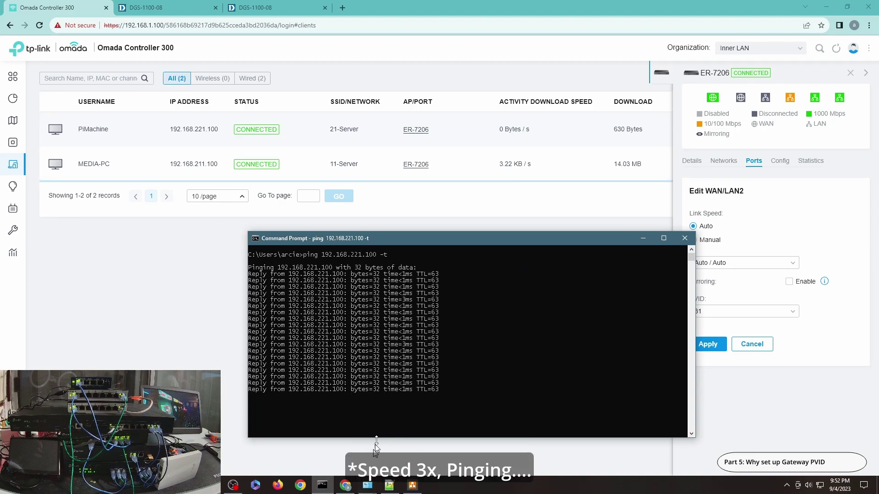
mouse_move(368, 485)
left_click(439, 442)
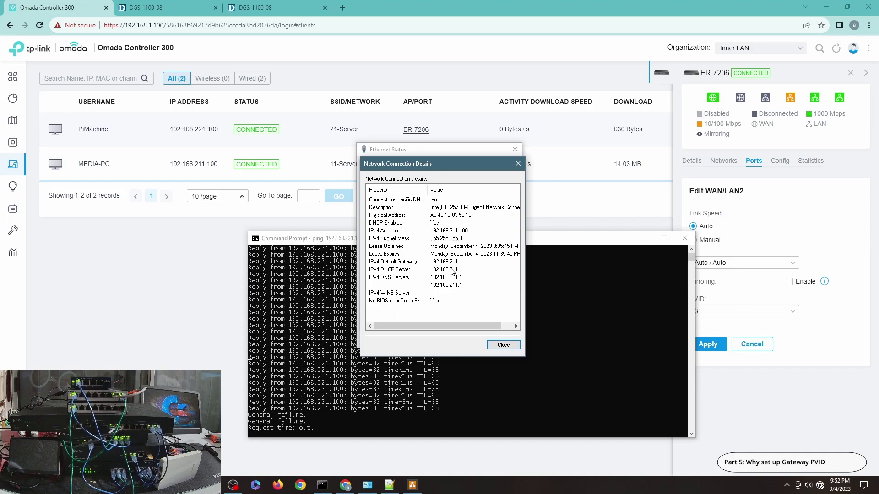
- Reopen the Ethernet connection details and confirm address 192.168.221.101 with gateway 192.168.221.1
left_click(503, 345)
left_click(366, 485)
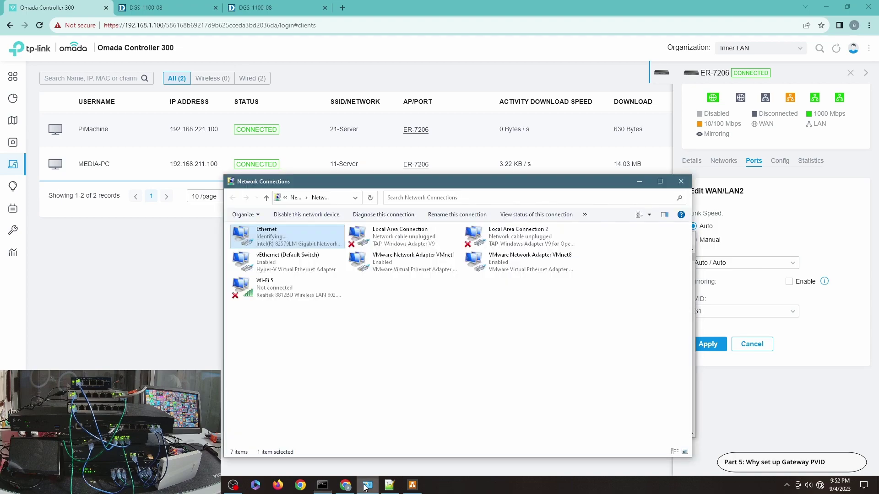
left_click_drag(400, 185, 563, 45)
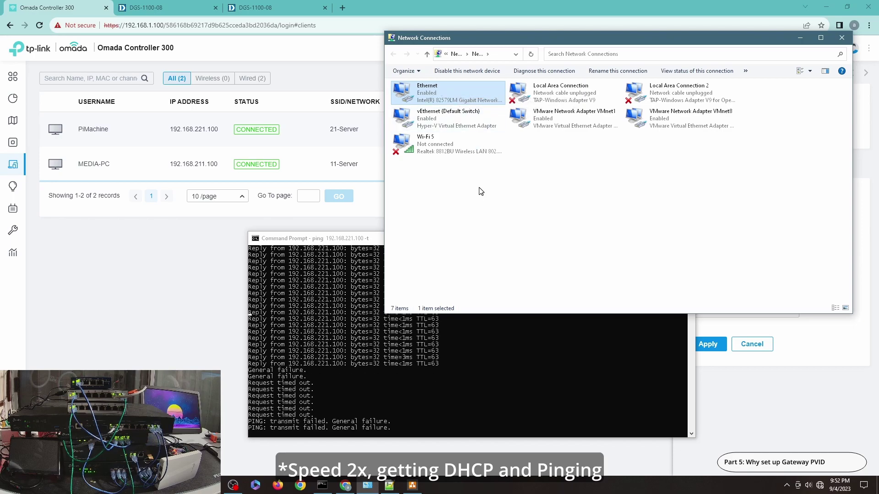
double_click(422, 97)
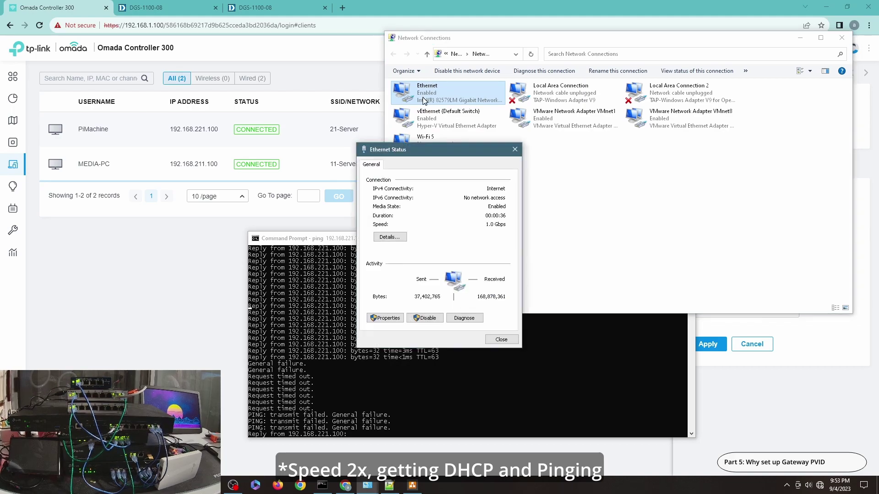
left_click(390, 238)
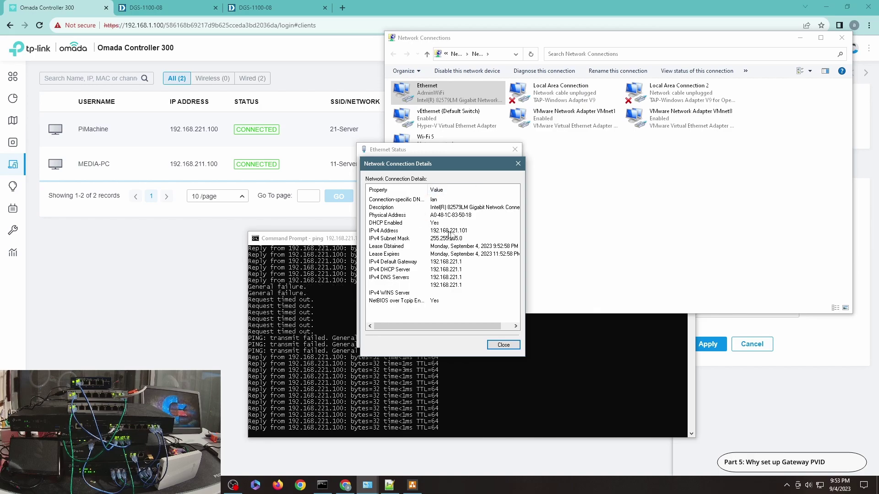
left_click(499, 346)
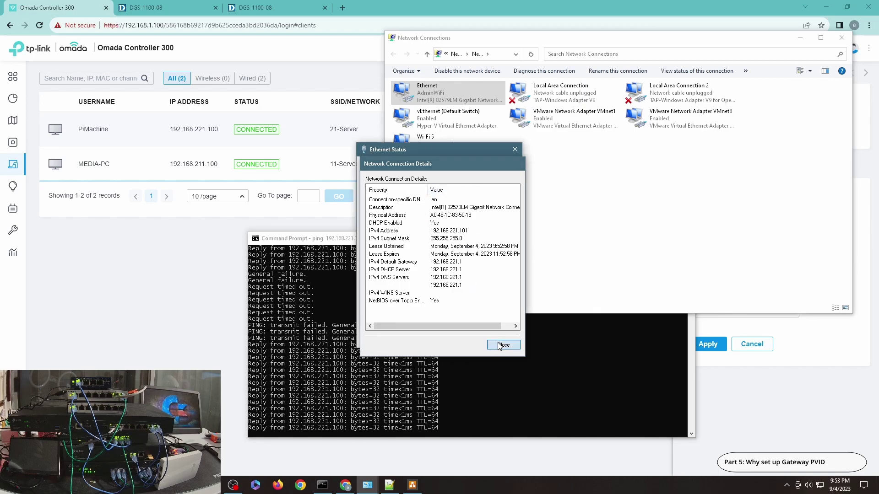
- Check the Ethernet details show 192.168.231.100 via gateway 192.168.231.1, then return to the controller
left_click(499, 339)
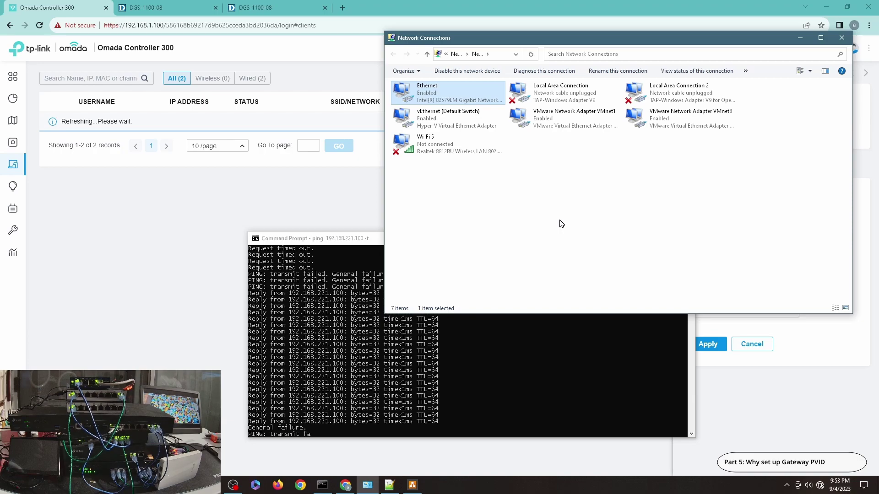
double_click(433, 92)
left_click(401, 237)
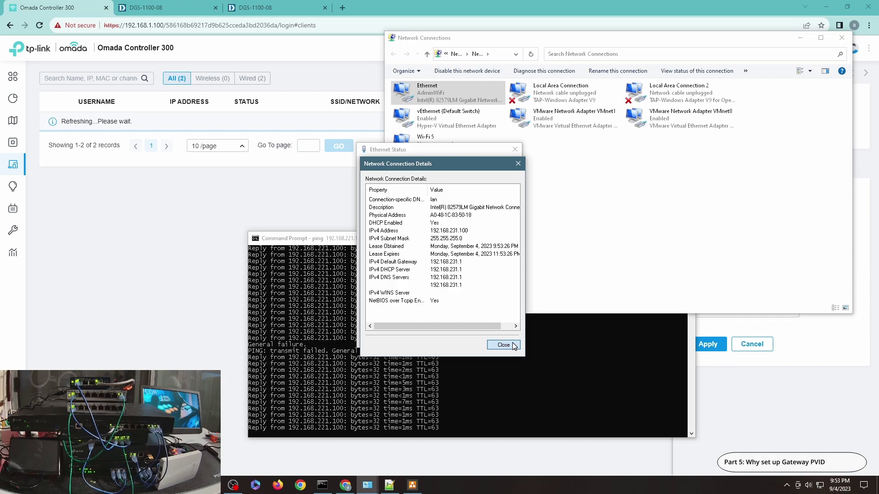
left_click(504, 344)
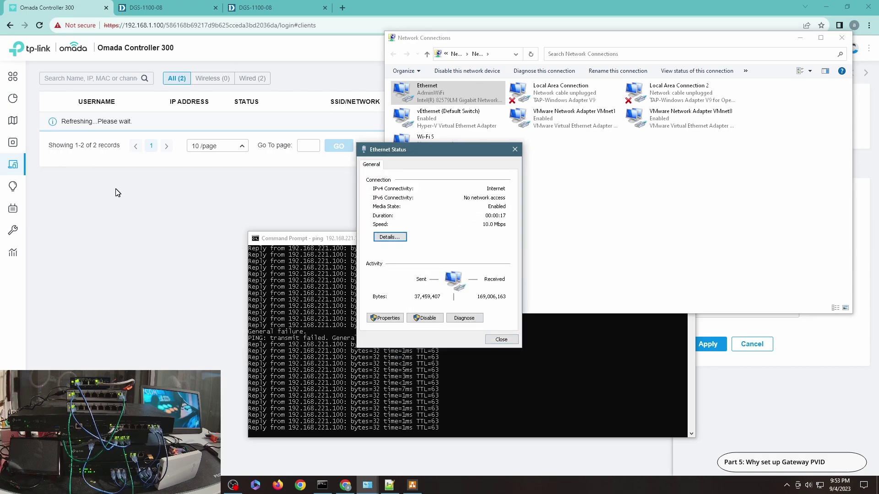
left_click(118, 190)
- Close the ER-7206 port settings side panel
left_click(848, 73)
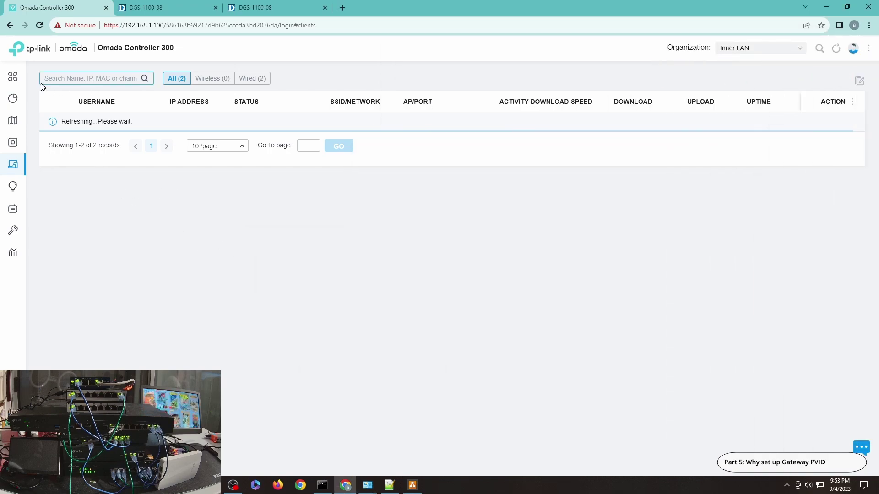